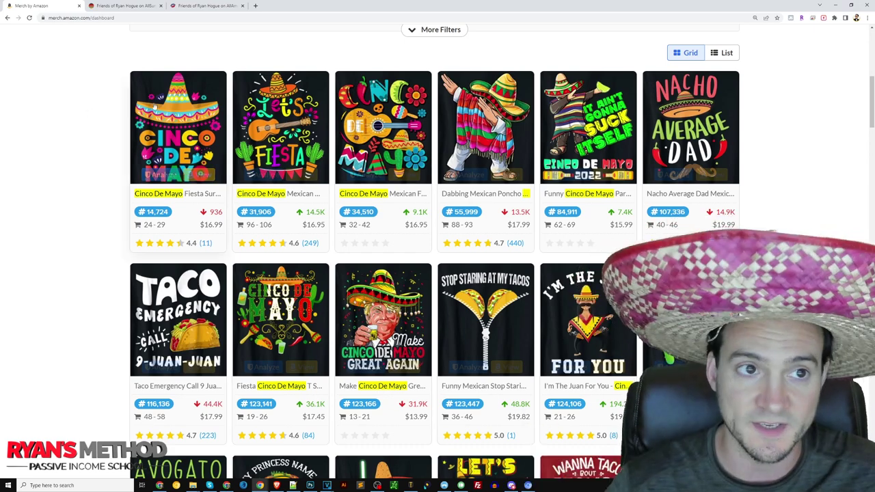
Step: Look over the Cinco De Mayo bestseller shirts in the browser and the artwork in the ALL SUNSETS - Cinco De Mayo folder
click(118, 7)
scroll(283, 138, up, 2)
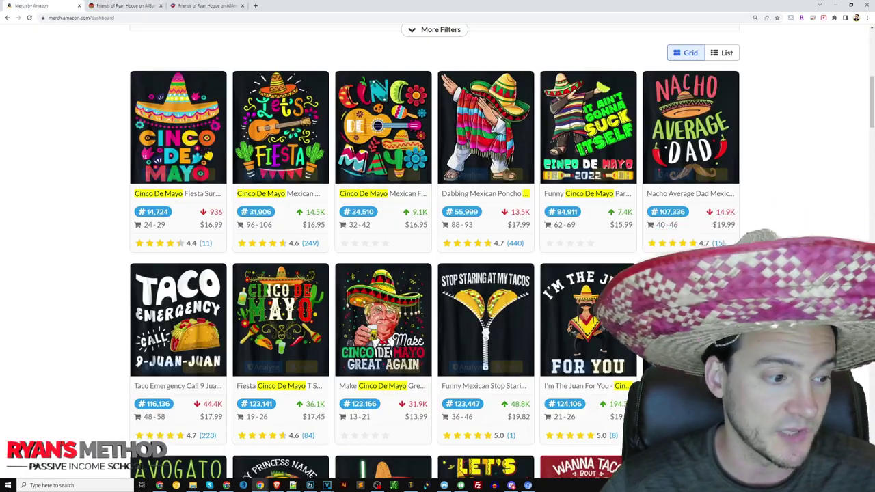
click(193, 485)
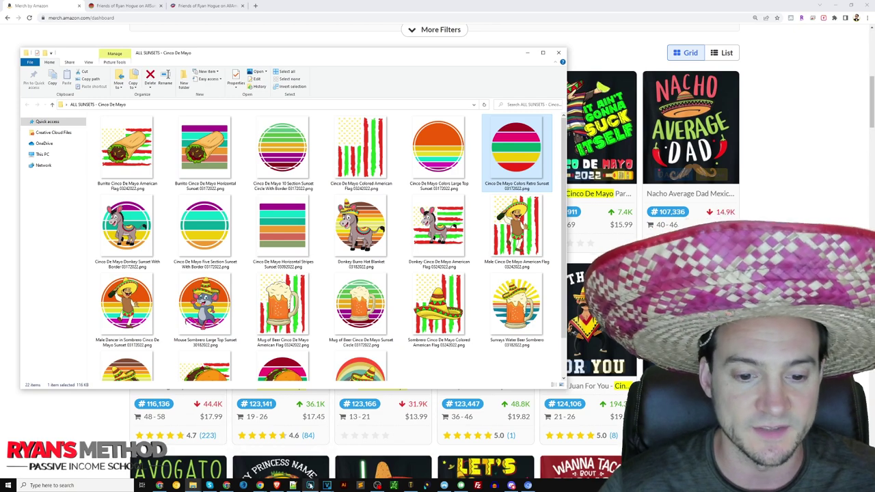
click(311, 485)
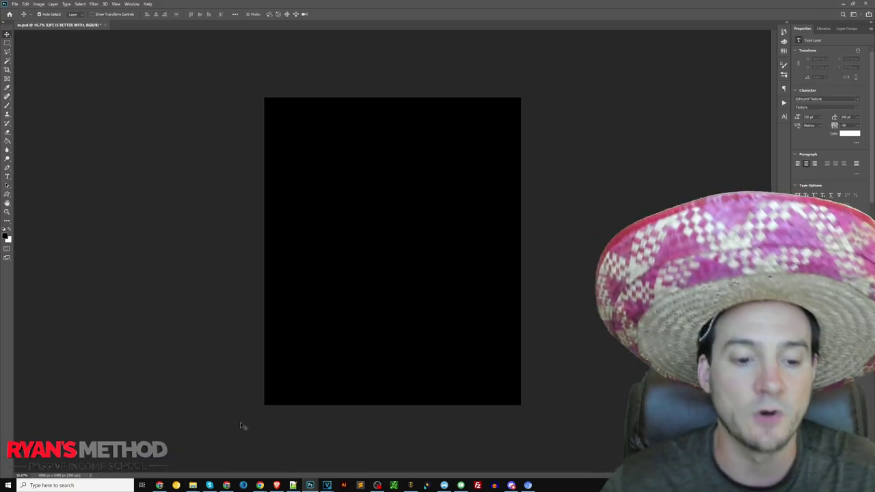
key(alt+Tab)
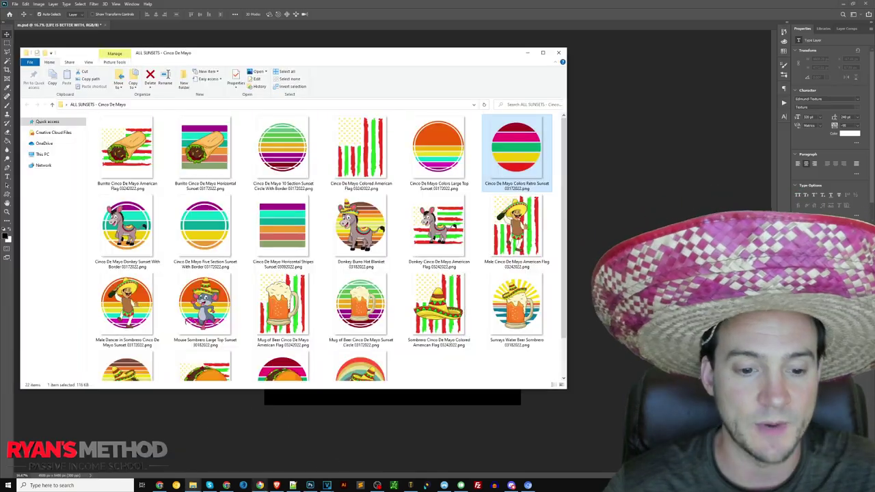
mouse_move(260, 484)
click(360, 455)
scroll(437, 274, up, 1)
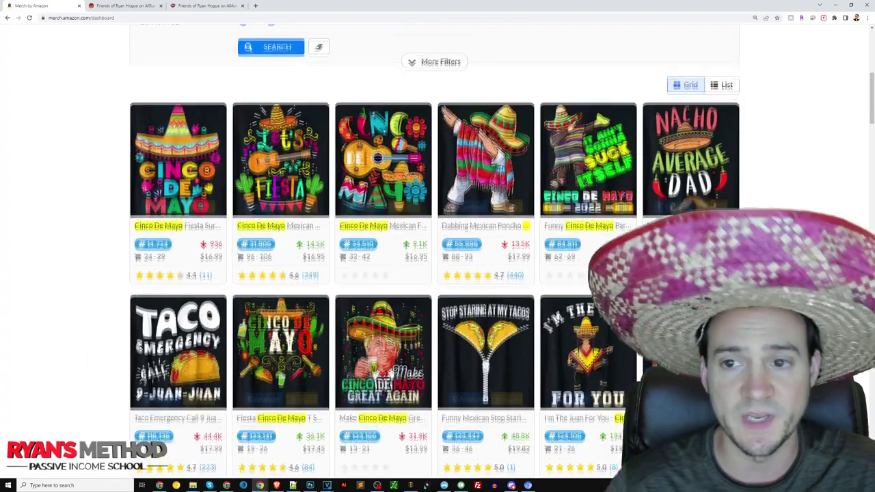
mouse_move(159, 162)
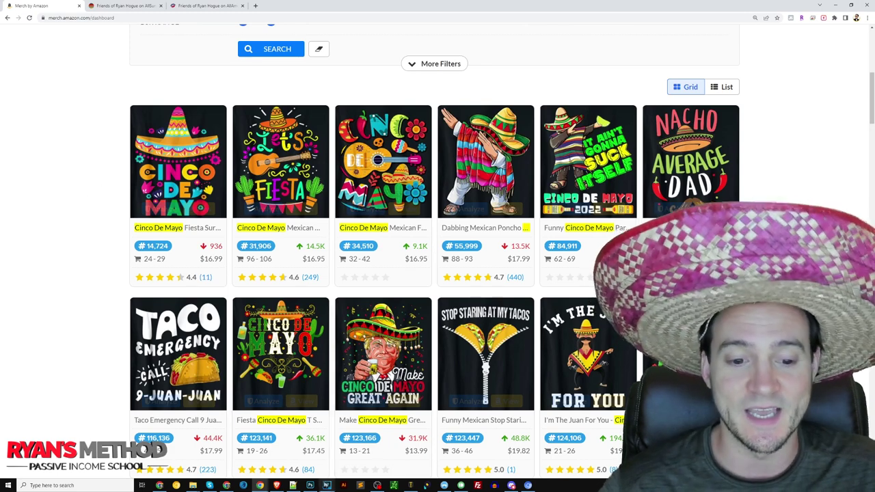
Step: Switch to Photoshop and place the Taco Cinco De Mayo Retro Sunset 03172022 image from the ALL SUNSETS - Cinco De Mayo folder on the black canvas
click(311, 486)
mouse_move(193, 484)
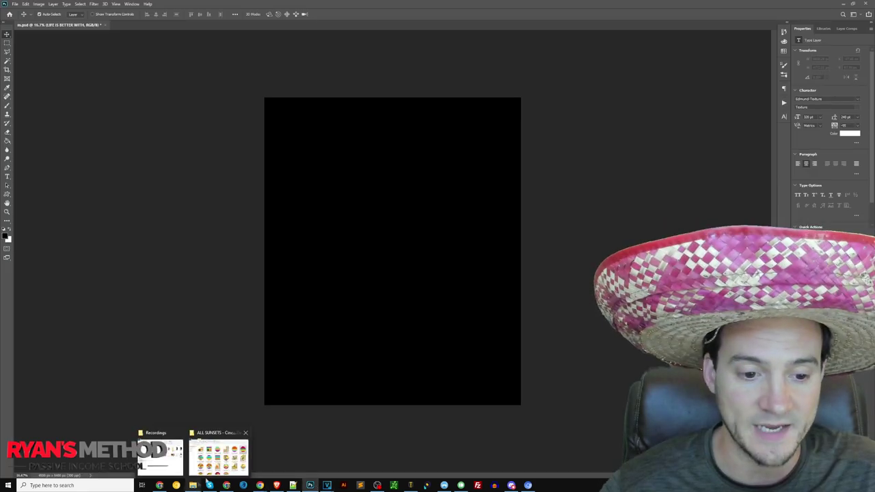
click(220, 452)
drag(389, 57, 822, 73)
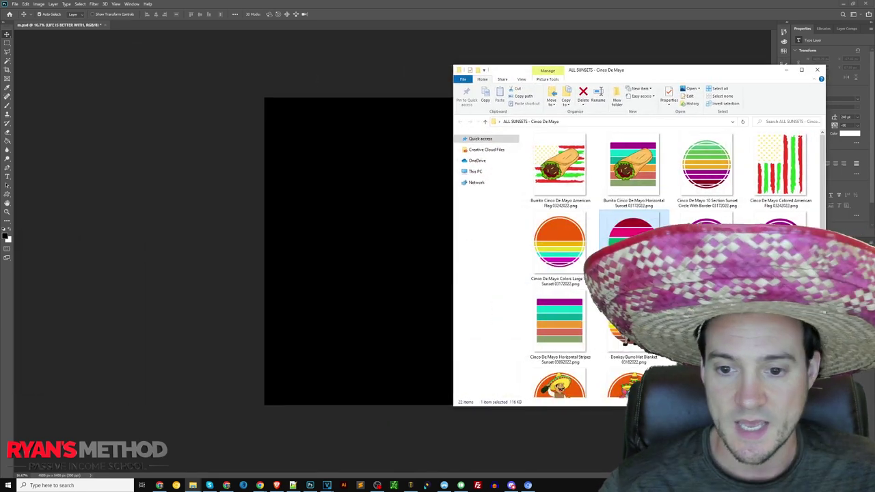
drag(825, 406, 872, 443)
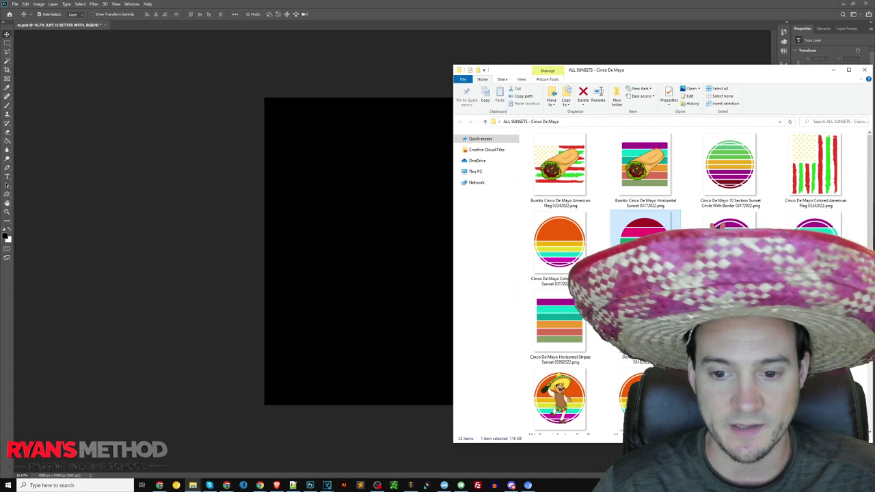
scroll(673, 214, down, 2)
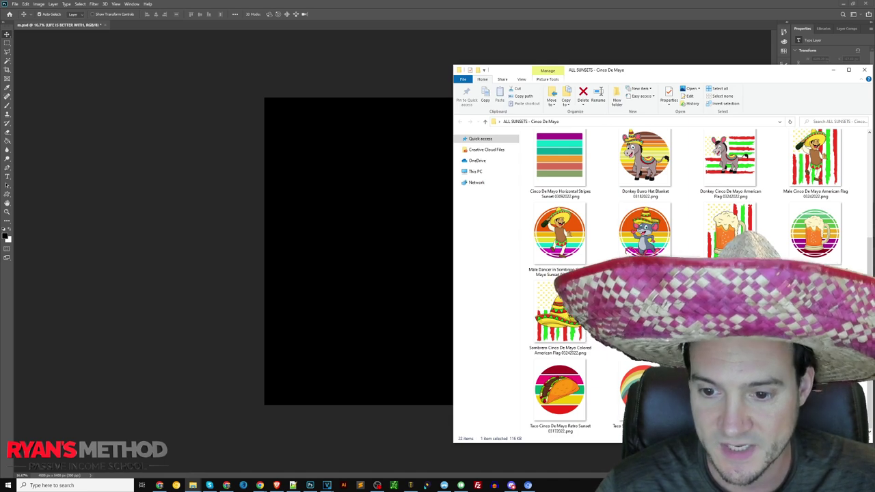
drag(566, 384, 419, 205)
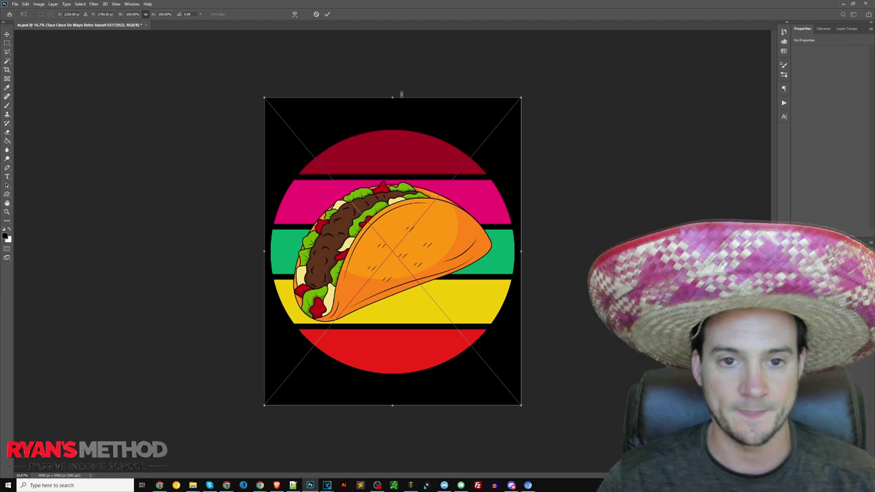
key(Return)
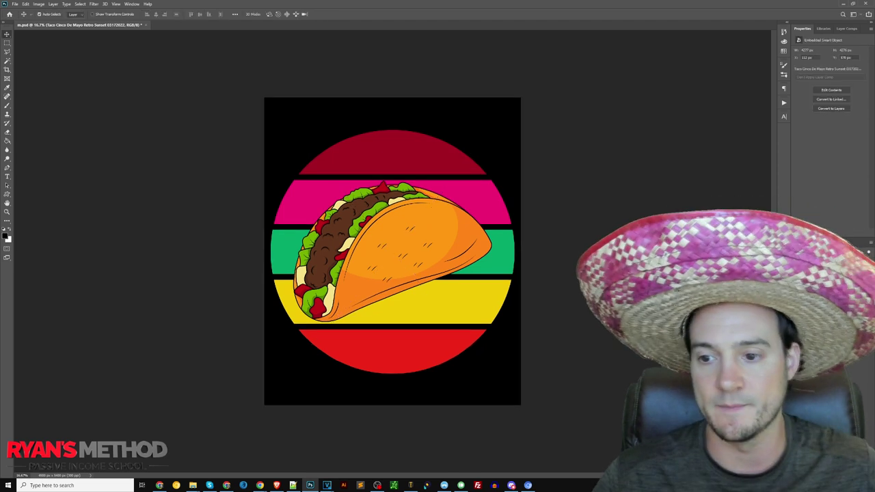
Step: Duplicate the Taco Cinco De Mayo Retro Sunset 03172022 layer under its suggested copy name
right_click(838, 273)
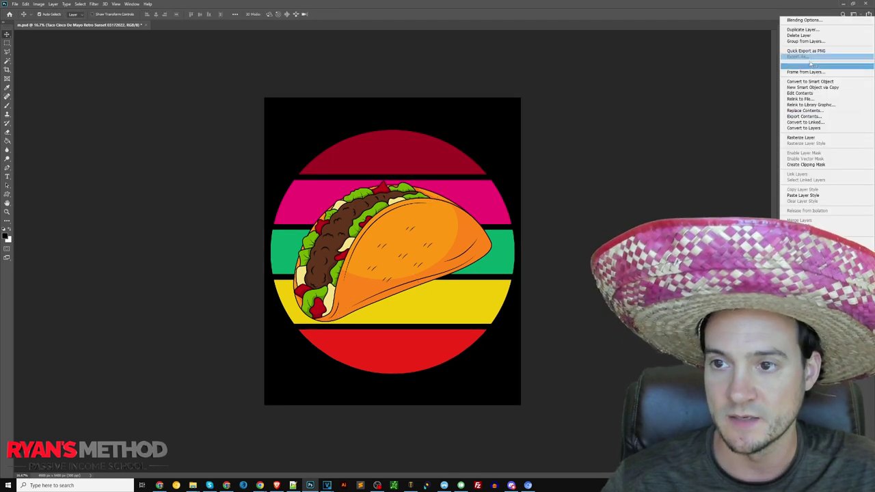
click(797, 20)
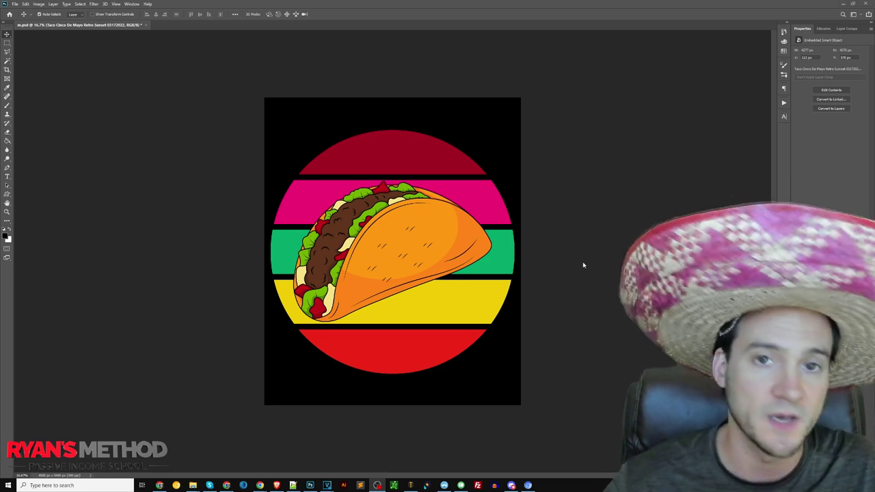
key(alt+Tab)
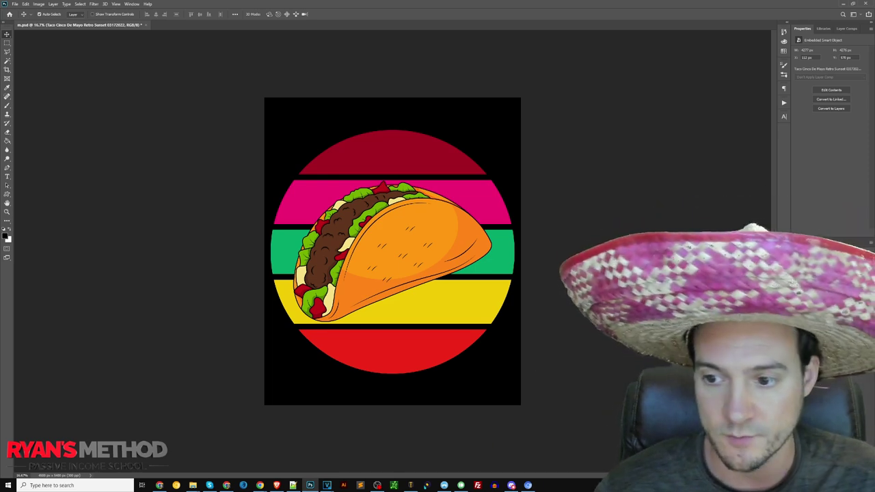
right_click(813, 287)
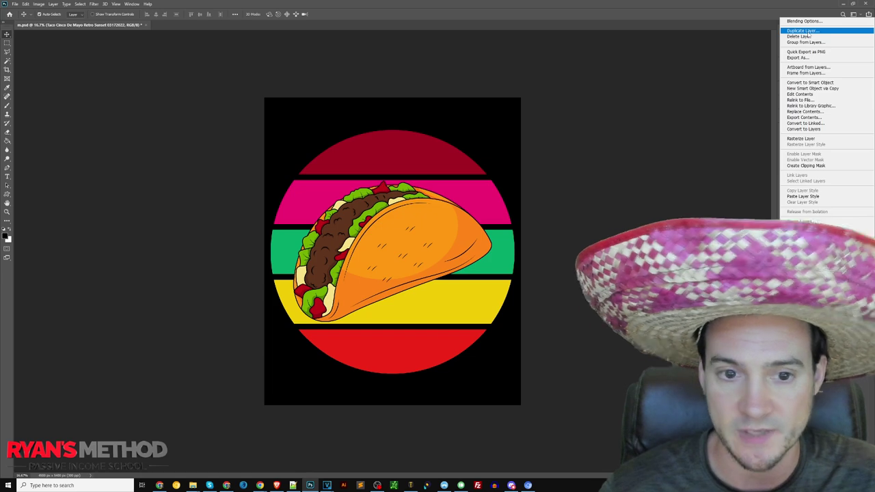
click(803, 31)
click(494, 142)
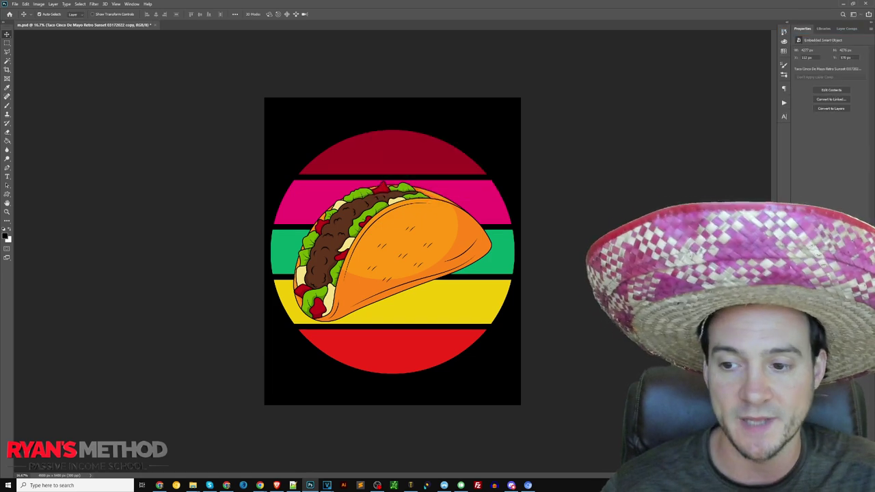
Step: Rename the taco sunset layer "rectangle taco" and merge the selected layers into a single pixel layer
click(820, 301)
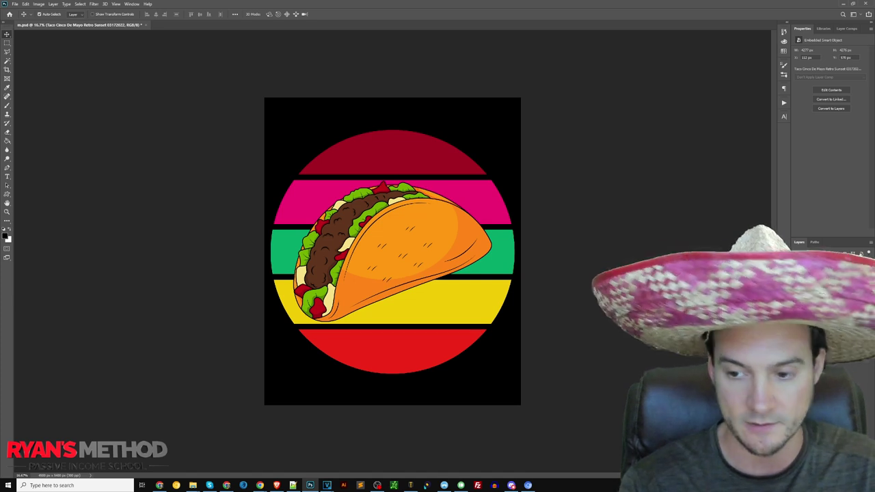
key(Return)
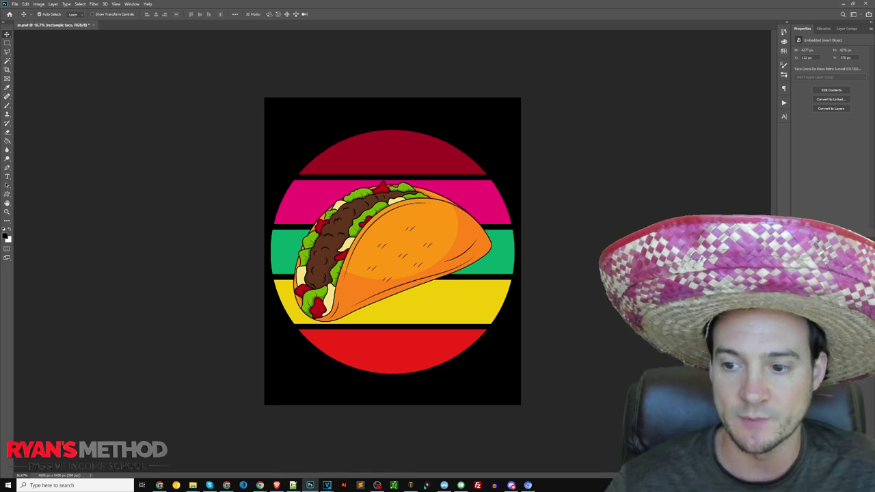
key(alt+bracketleft)
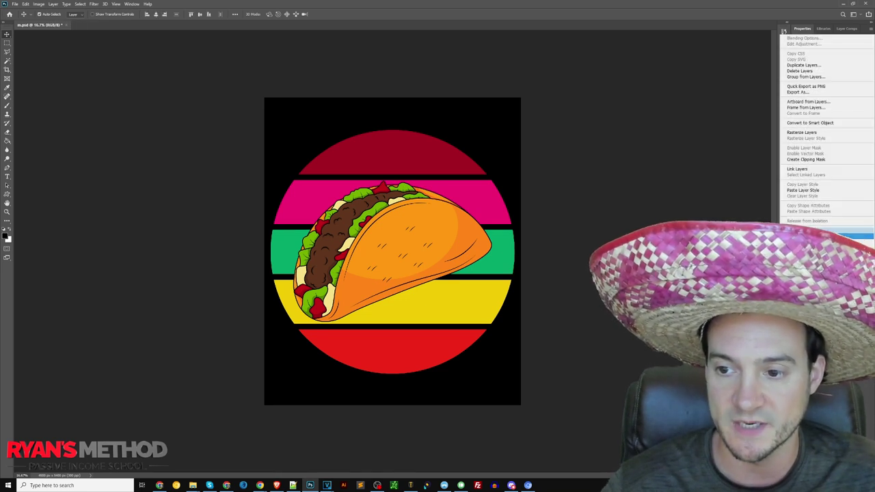
Step: Select the dark red stripe at the top of the taco sunset with the Rectangular Marquee, delete it and deselect
click(7, 44)
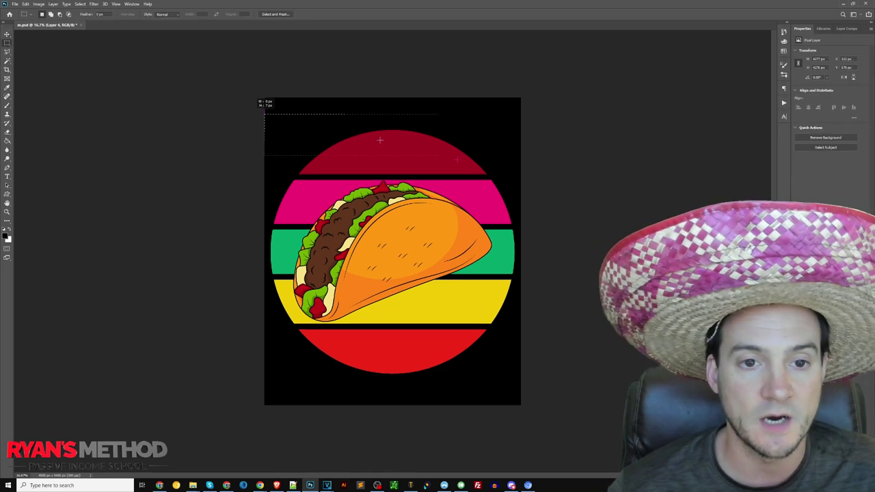
drag(265, 114, 559, 177)
key(Delete)
key(ctrl+d)
Step: Delete the bright red stripe at the bottom of the taco sunset and deselect
drag(290, 328, 590, 378)
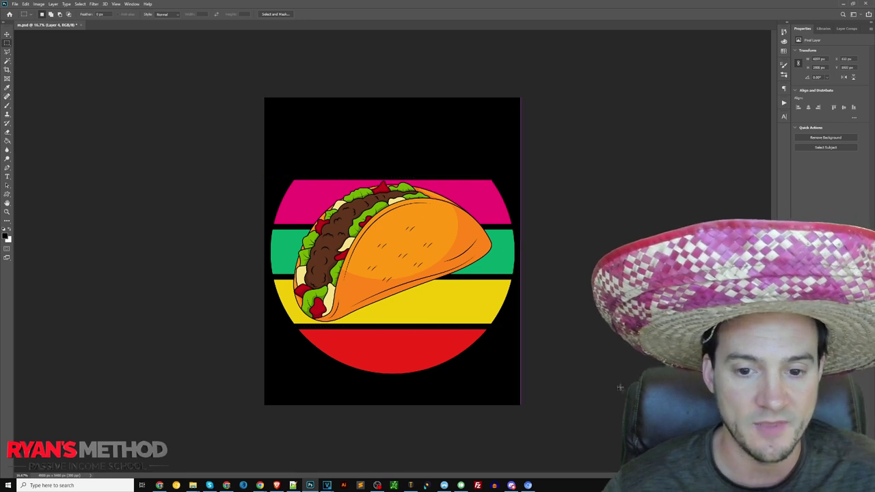
key(Delete)
key(ctrl+d)
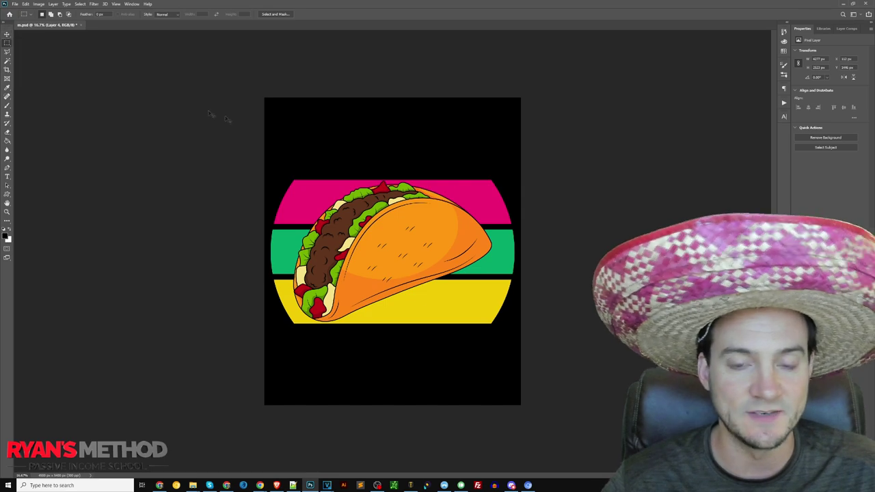
Step: Undo the deletion of the sunset's bottom red stripe and clear the selection
key(ctrl+z)
key(ctrl+z)
key(ctrl+d)
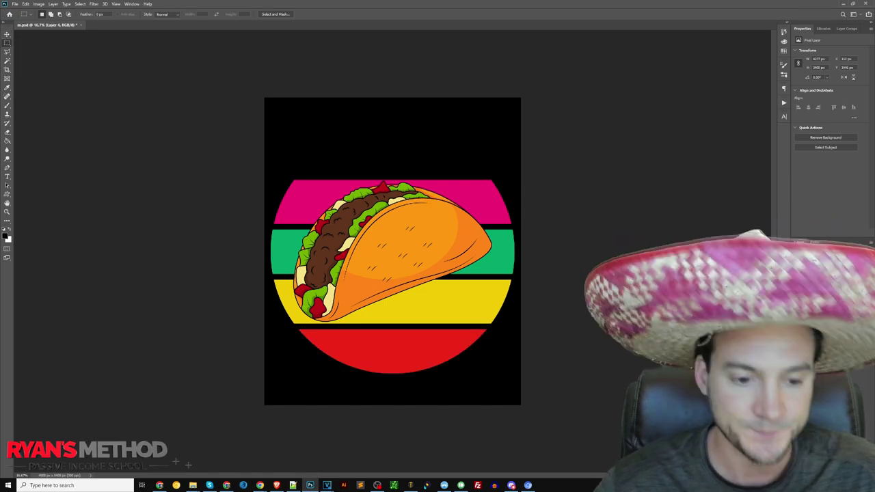
Step: Check the Cinco De Mayo bestseller designs in the browser for slogan ideas and return to Photoshop
mouse_move(260, 485)
click(361, 454)
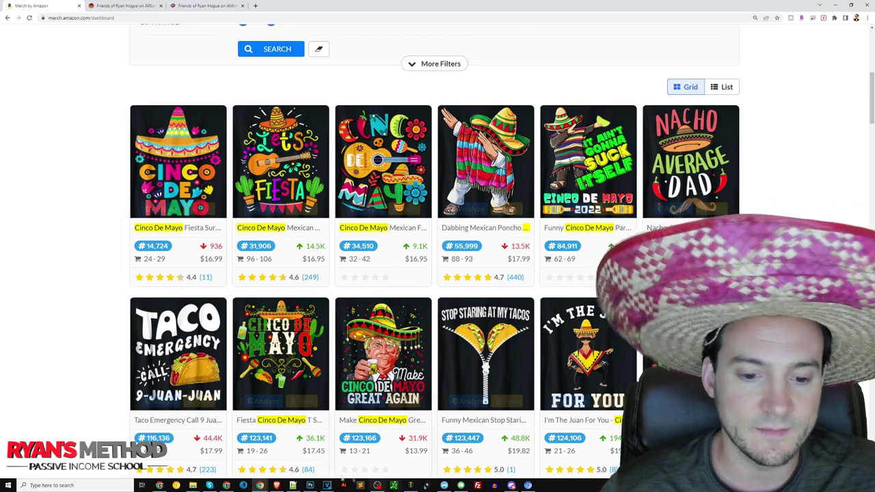
click(310, 486)
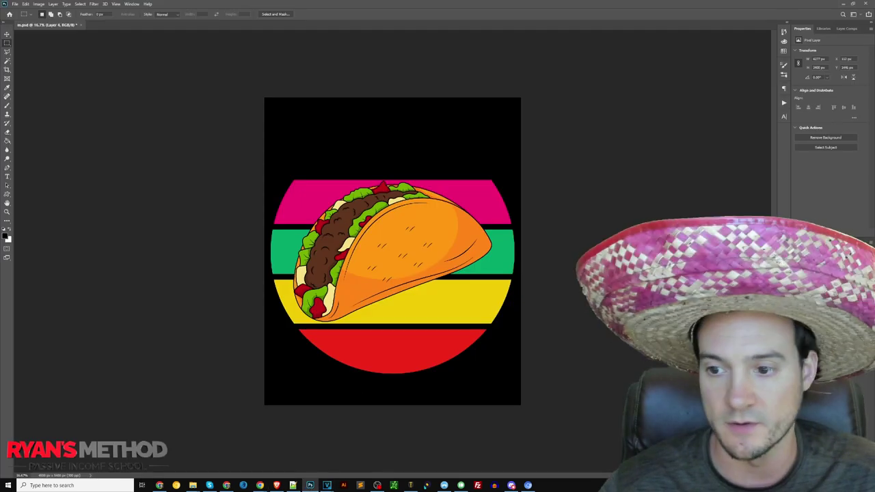
Step: Add a text layer reading "LETS FIESTA" above the taco and select all of its text
key(ctrl+z)
key(t)
click(416, 148)
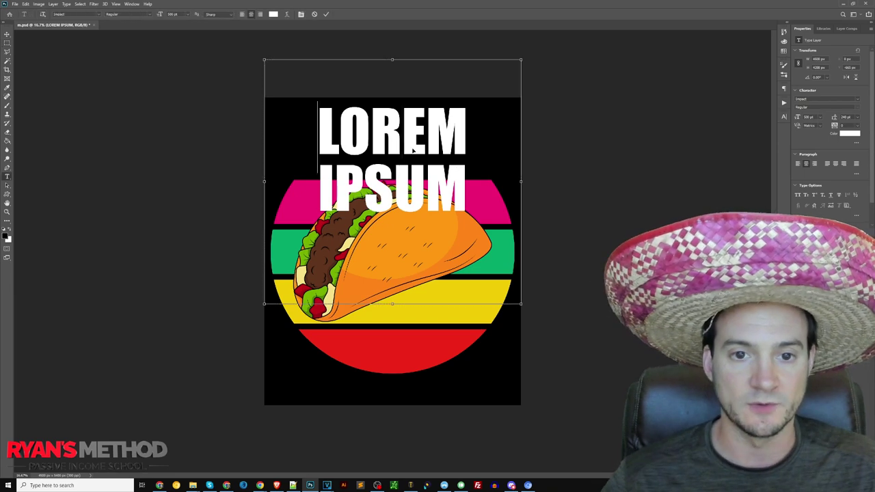
key(ctrl+a)
text(LETS FIESTO)
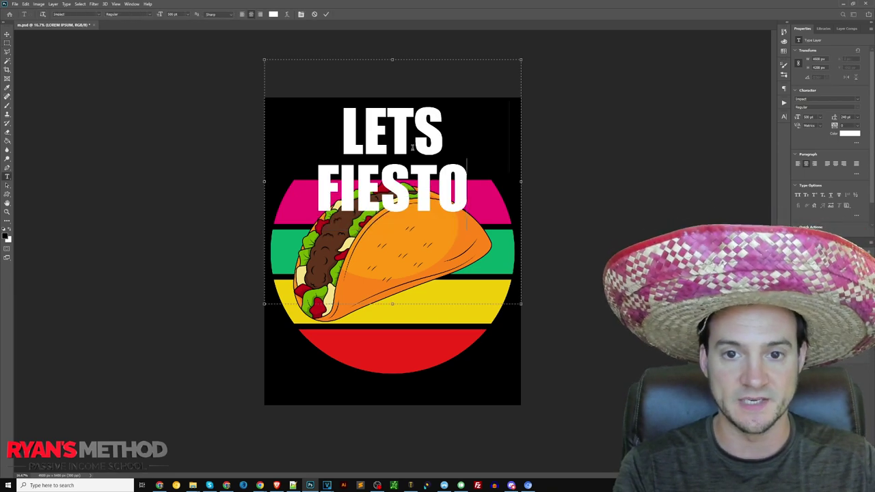
key(BackSpace)
text(A)
key(ctrl+a)
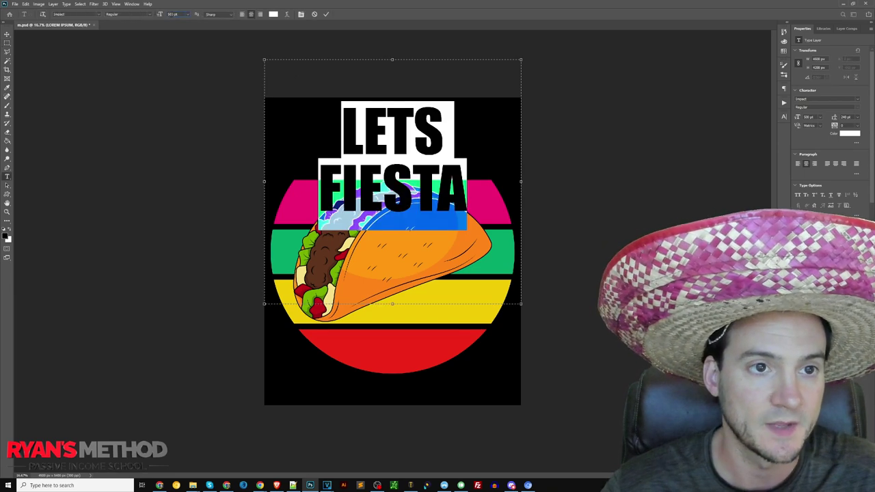
Step: Set the LETS FIESTA text size to 450 pt and move the text down to just above the pink stripe
drag(172, 14, 80, 10)
text(450)
key(Return)
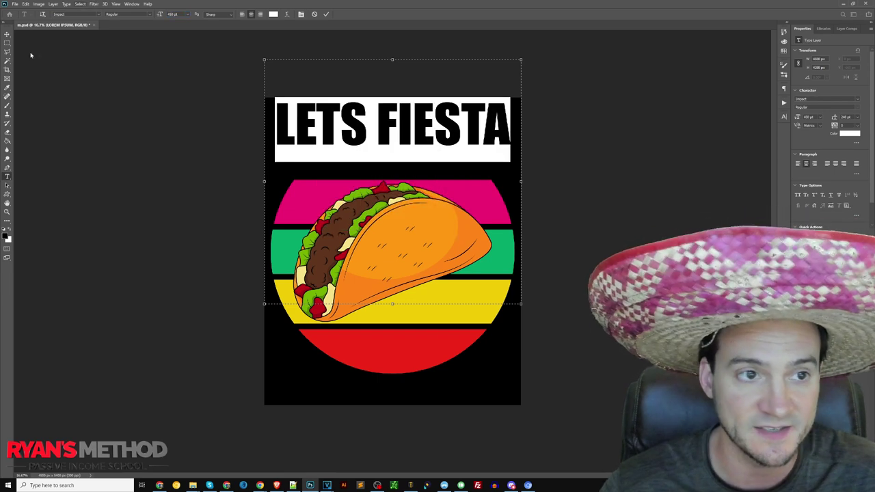
click(7, 33)
drag(393, 111, 395, 140)
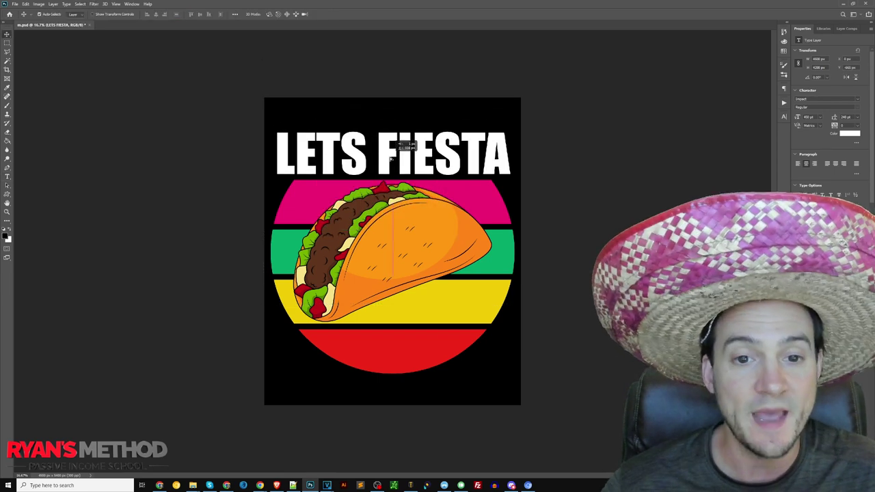
key(ctrl+t)
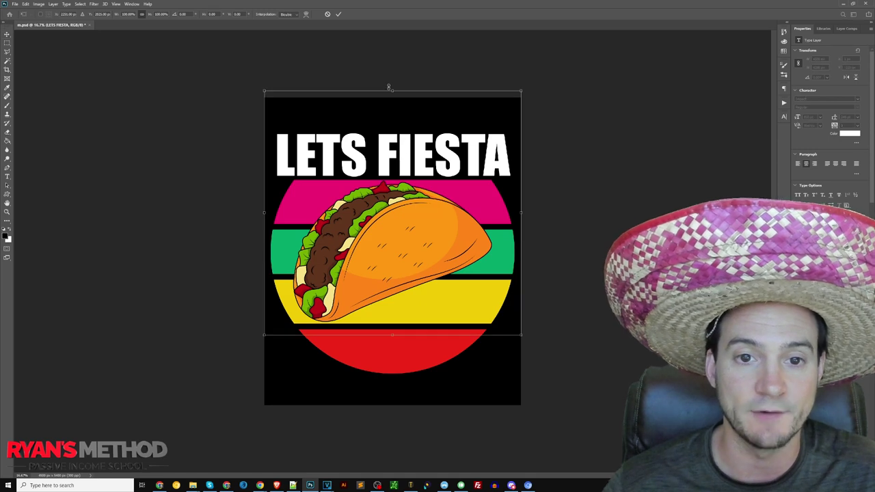
key(Return)
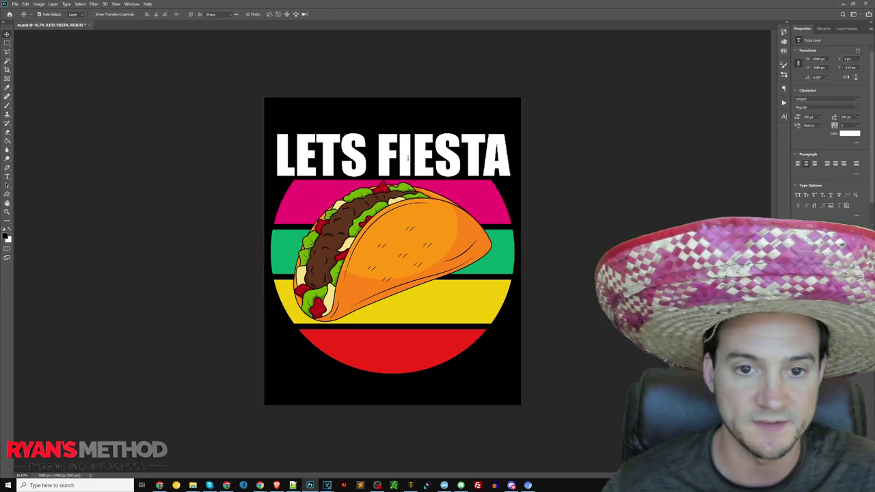
Step: Recolour the LETS FIESTA text with the red sampled from the sunset's bottom stripe
double_click(355, 172)
click(4, 236)
click(423, 342)
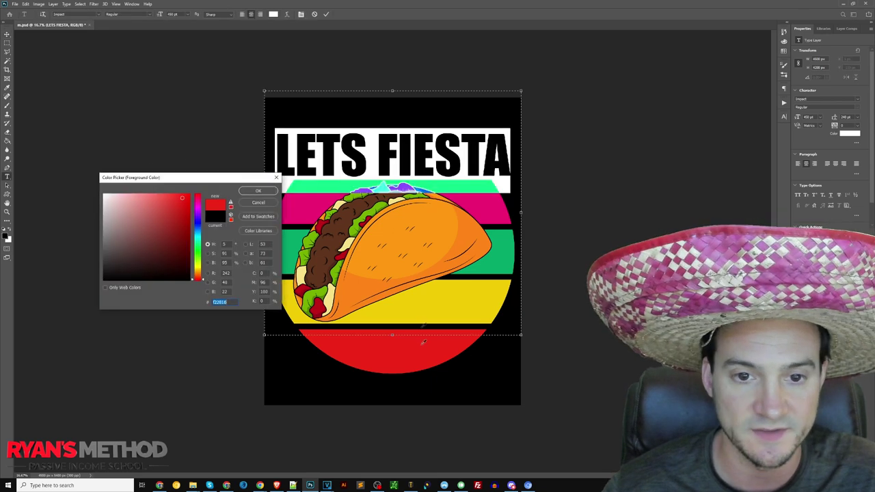
click(257, 192)
key(ctrl+Return)
key(v)
Step: Recolour the LETS FIESTA text with the pink sampled from the sunset's top stripe
double_click(421, 146)
click(5, 236)
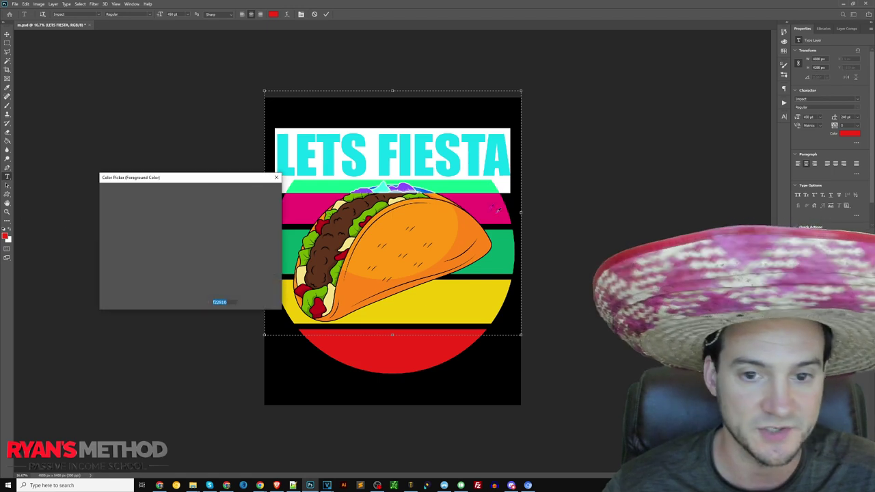
click(498, 204)
click(258, 191)
key(ctrl+Return)
key(v)
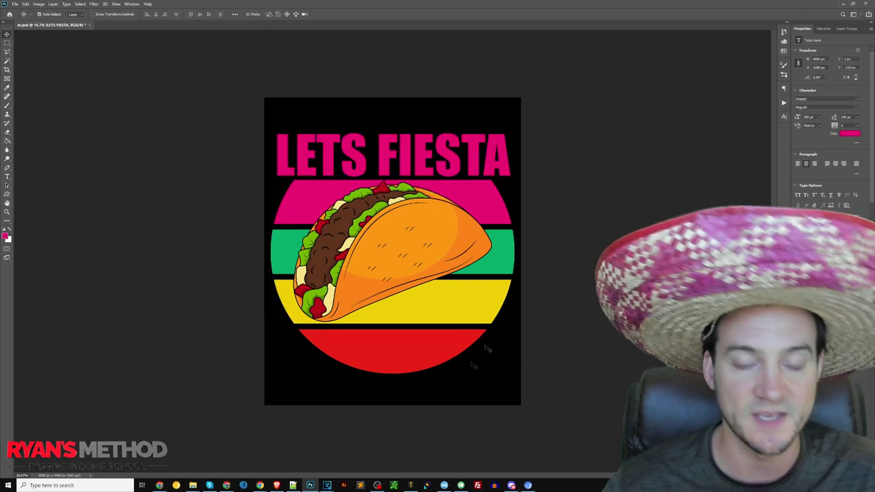
Step: Scale the LETS FIESTA text down to about 84% and centre it just above the pink stripe
key(ctrl+t)
drag(393, 91, 387, 124)
drag(388, 168, 388, 147)
drag(392, 102, 392, 106)
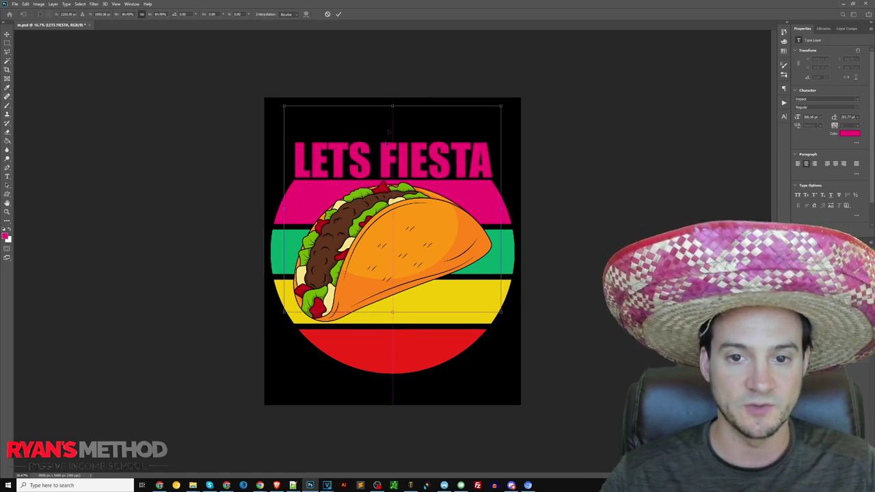
drag(388, 157, 388, 152)
key(Return)
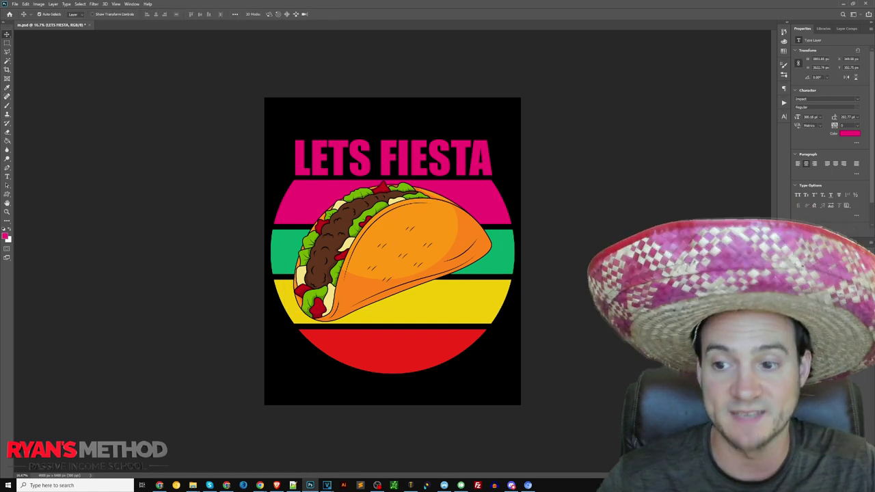
Step: Move the whole design up near the canvas's upper edge and nudge the taco sunset slightly down from the text
key(ctrl+alt+a)
key(ctrl+t)
drag(393, 180, 393, 146)
key(Return)
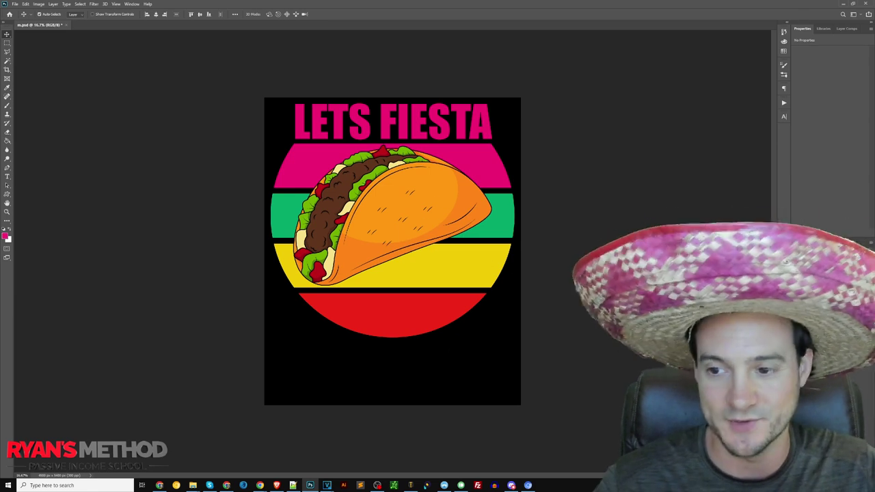
click(392, 122)
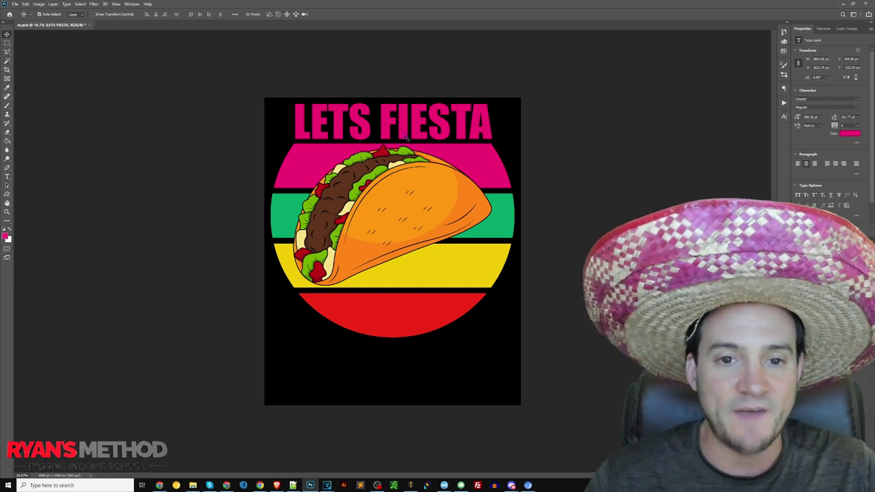
drag(409, 179, 409, 184)
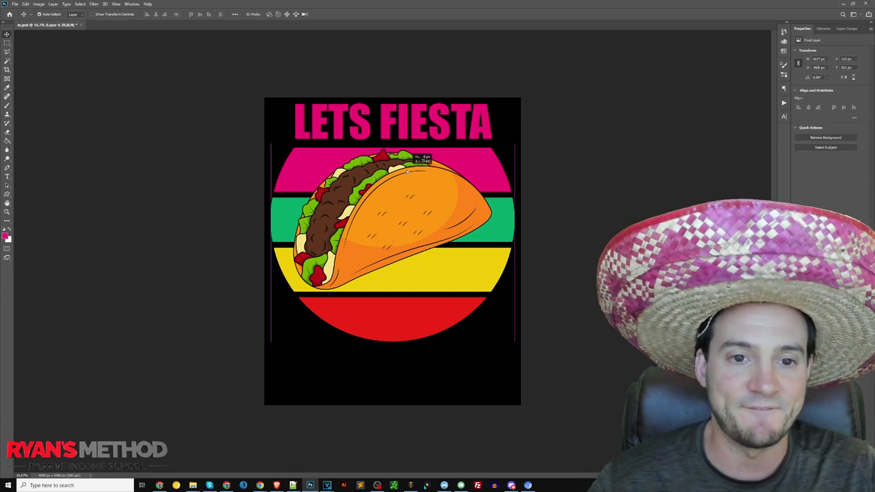
Step: Set the LETS FIESTA font to Edmund-Texture and move the text down to just above the pink stripe
double_click(422, 121)
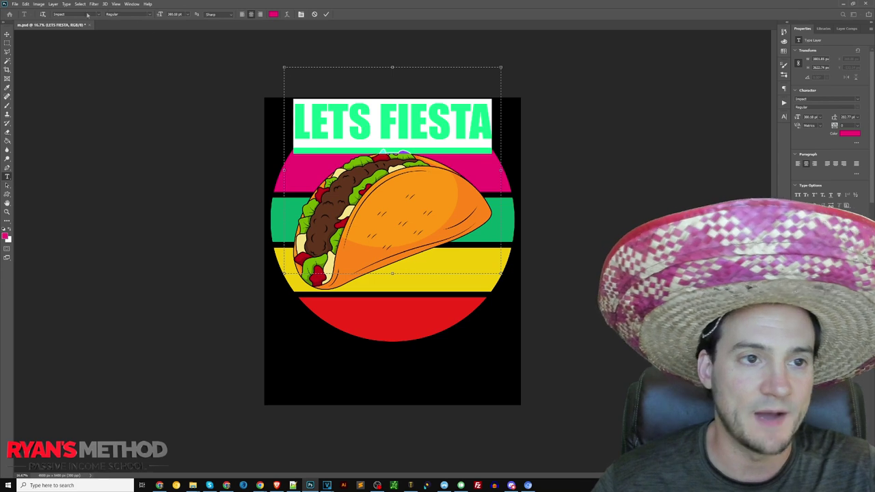
text(edmund)
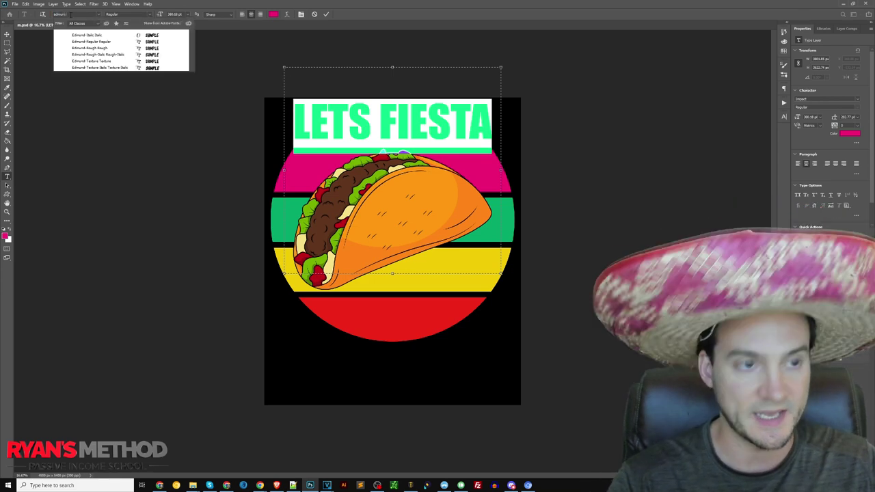
click(91, 35)
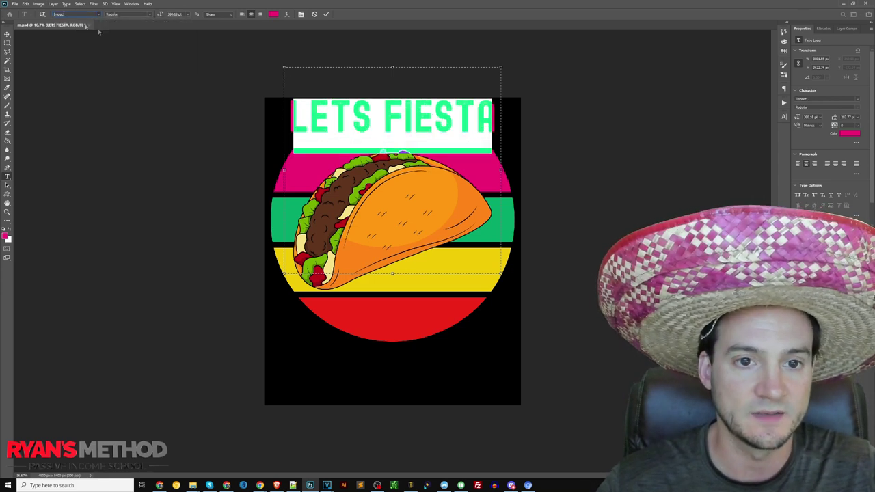
click(8, 33)
drag(396, 112, 397, 123)
key(ctrl+t)
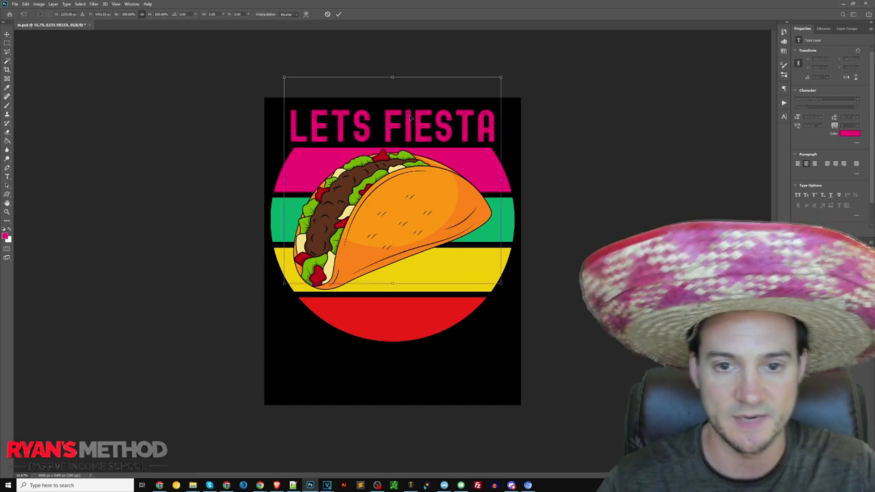
key(Return)
Step: Set the LETS FIESTA text's tracking to -25 and close the character settings
key(t)
click(455, 126)
key(ctrl+a)
click(784, 117)
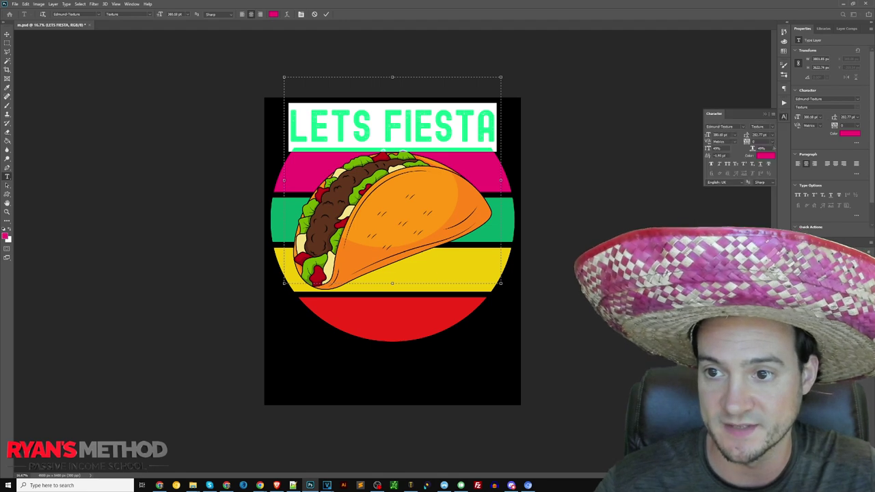
text(-25)
key(Return)
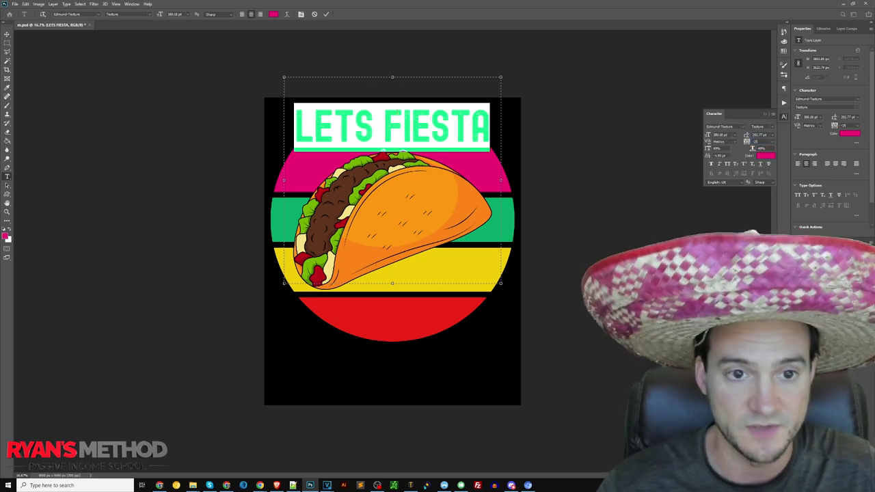
click(7, 34)
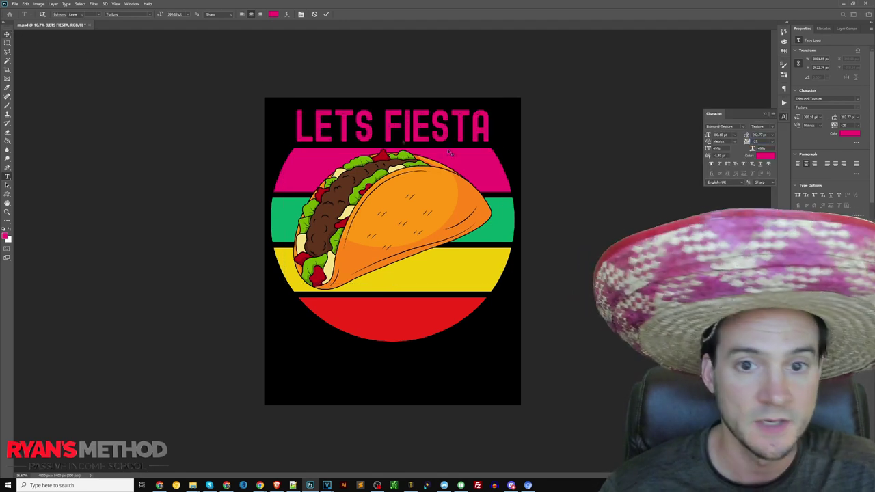
drag(462, 137, 462, 137)
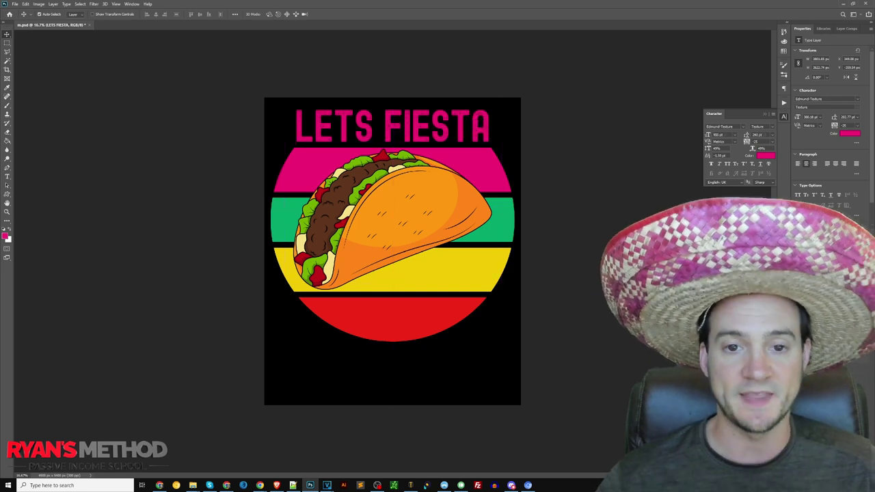
click(754, 106)
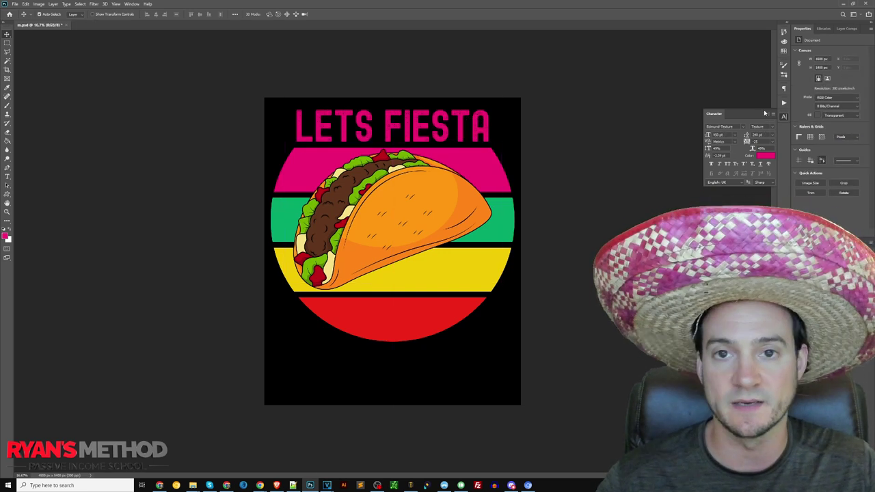
click(765, 112)
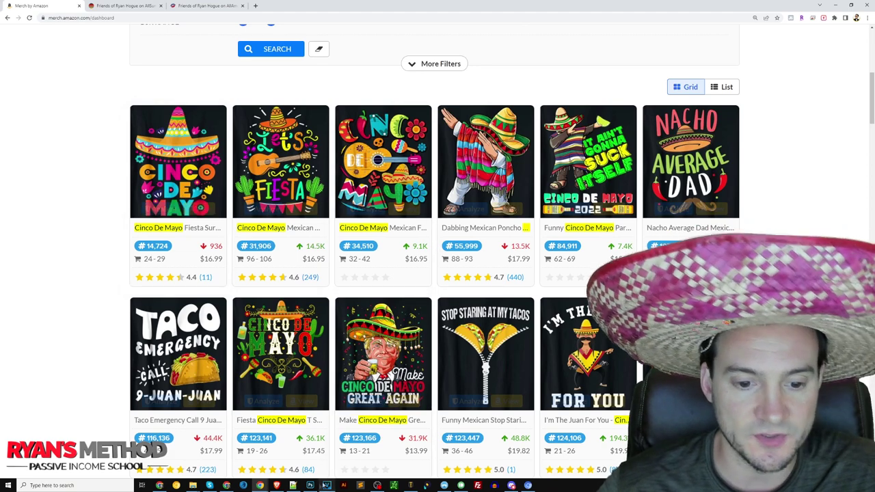
Step: Switch back to Photoshop, duplicate the CINCO text layer and place the copy over the sunset's red bottom stripe
click(311, 485)
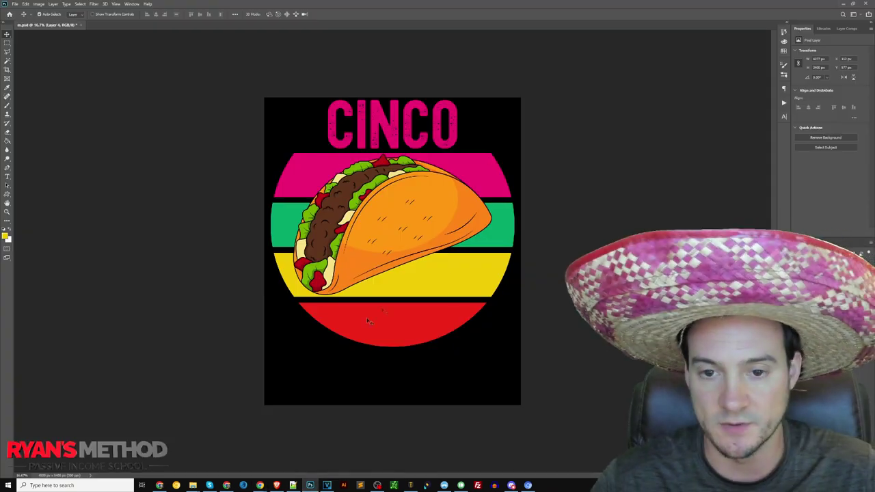
double_click(410, 128)
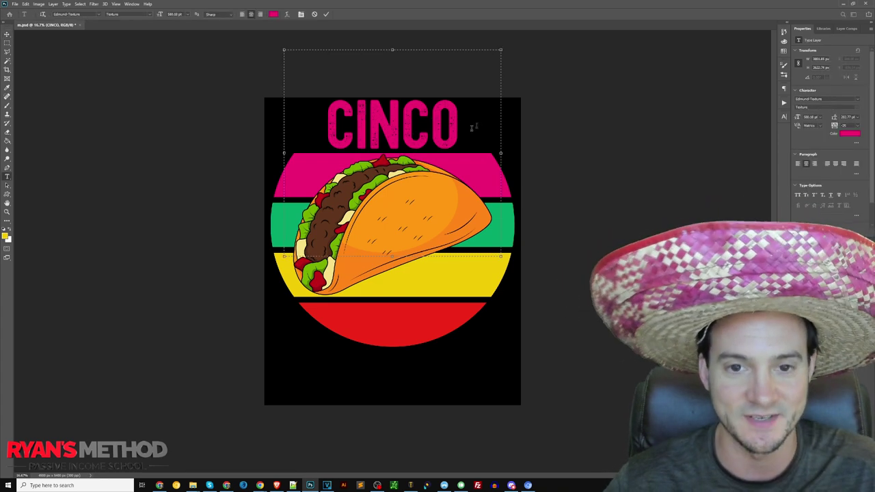
drag(469, 125, 244, 121)
click(7, 35)
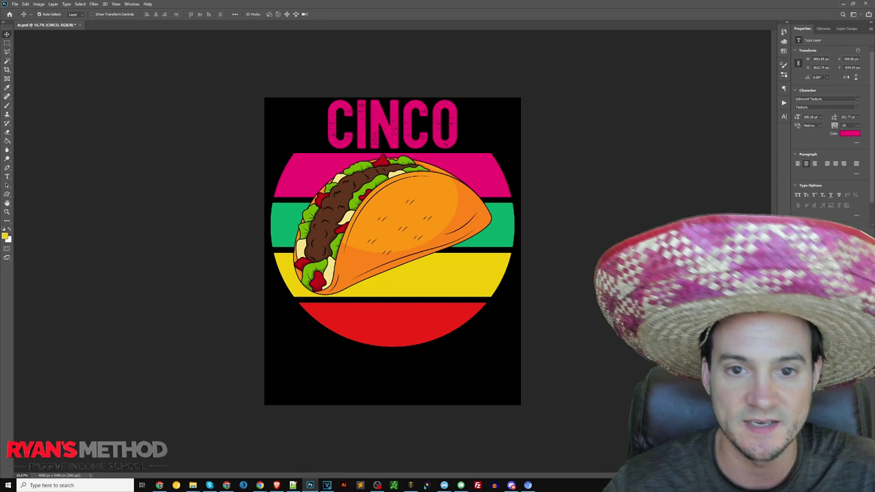
right_click(822, 280)
click(752, 201)
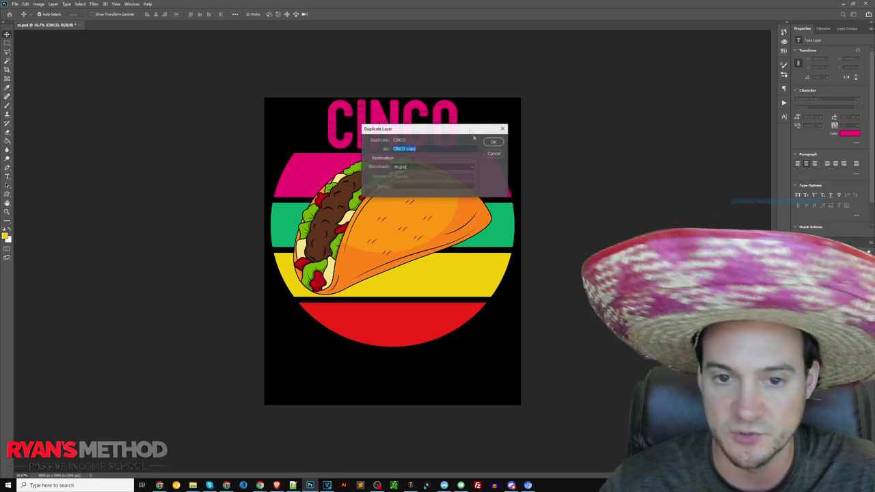
click(493, 142)
drag(360, 125, 360, 333)
Step: Cut the red bottom stripe out of the taco sunset layer with a rectangular selection
click(822, 306)
click(7, 42)
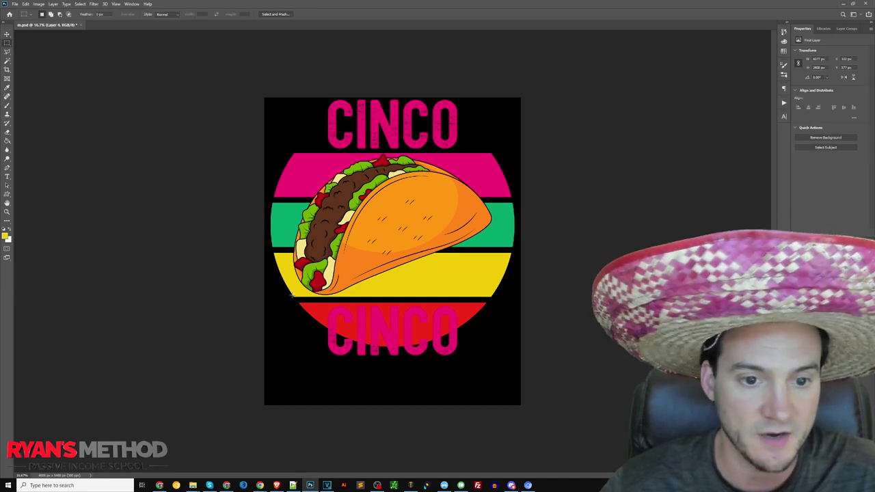
drag(289, 301, 521, 361)
key(Delete)
key(ctrl+d)
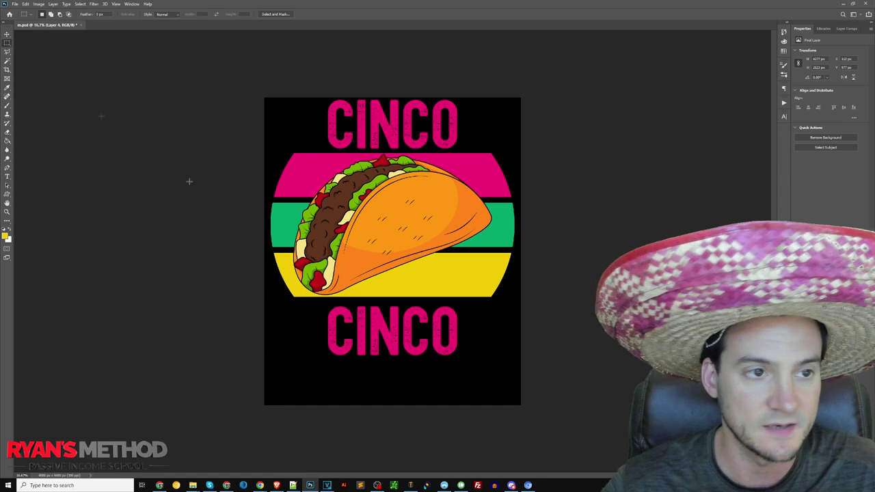
Step: Replace the lower CINCO text with "DE MAYO"
key(t)
click(398, 324)
key(ctrl+a)
text(DE)
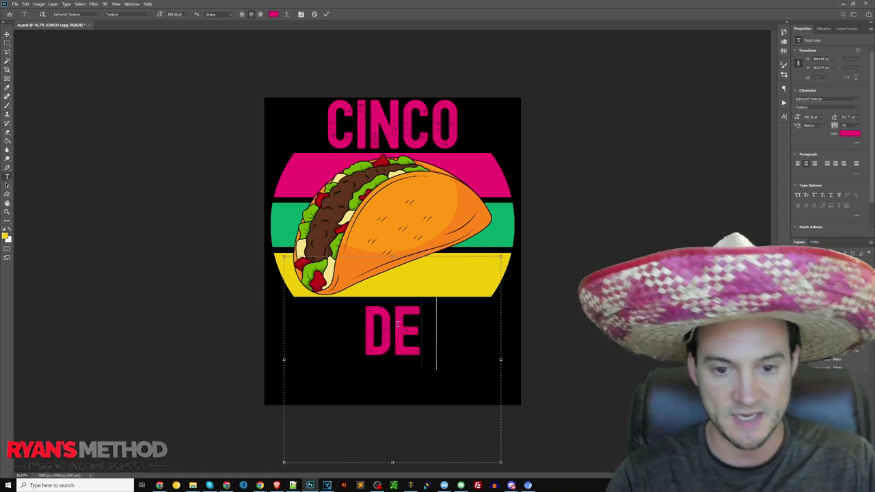
text( MAYO)
Step: Recolour the DE MAYO text yellow and nudge the taco sunset and DE MAYO slightly down
key(ctrl+a)
click(4, 236)
click(256, 192)
click(7, 34)
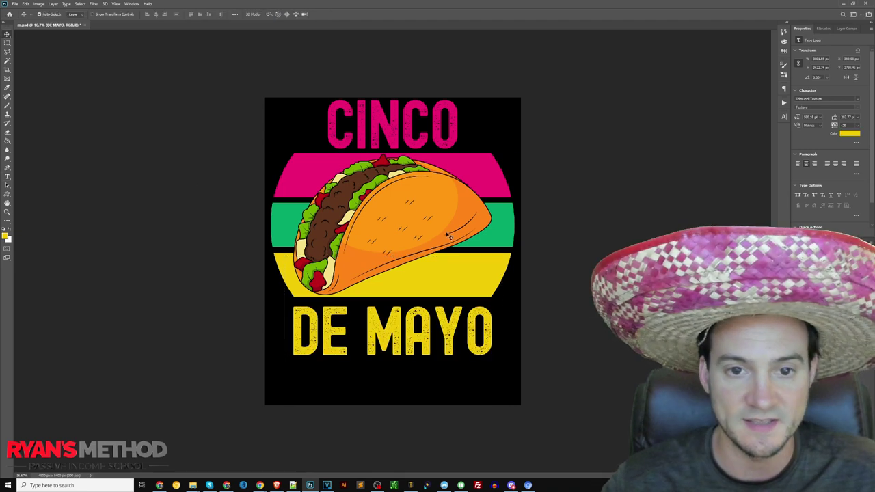
drag(446, 234, 445, 239)
drag(430, 317, 430, 322)
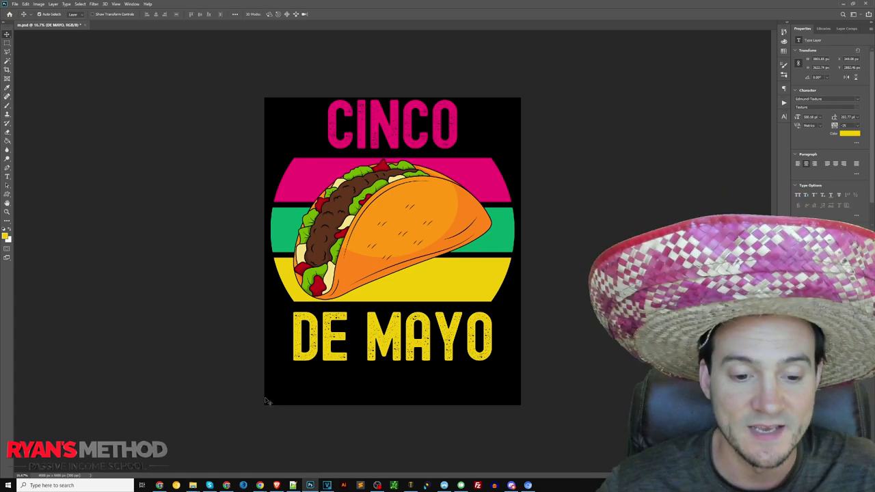
Step: Check the Cinco De Mayo bestsellers in the browser, return to Photoshop and bring up the ALL SUNSETS - Cinco De Mayo folder
mouse_move(262, 483)
click(365, 454)
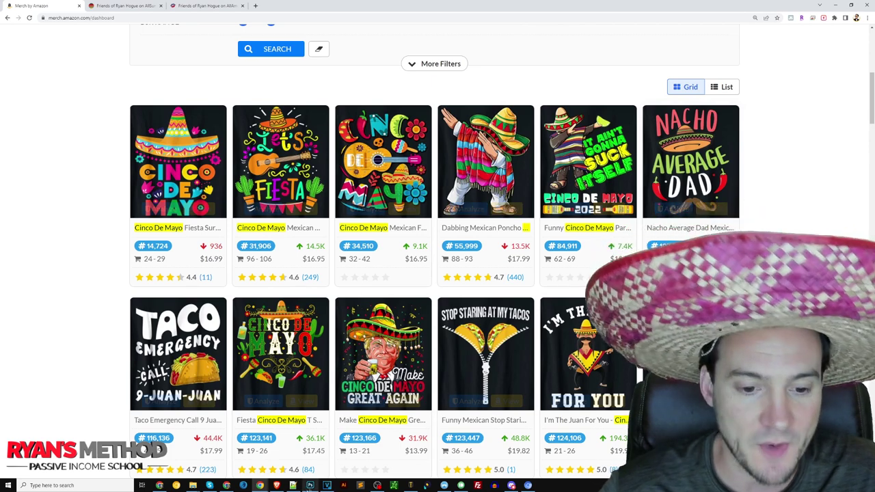
click(309, 485)
mouse_move(192, 485)
click(219, 453)
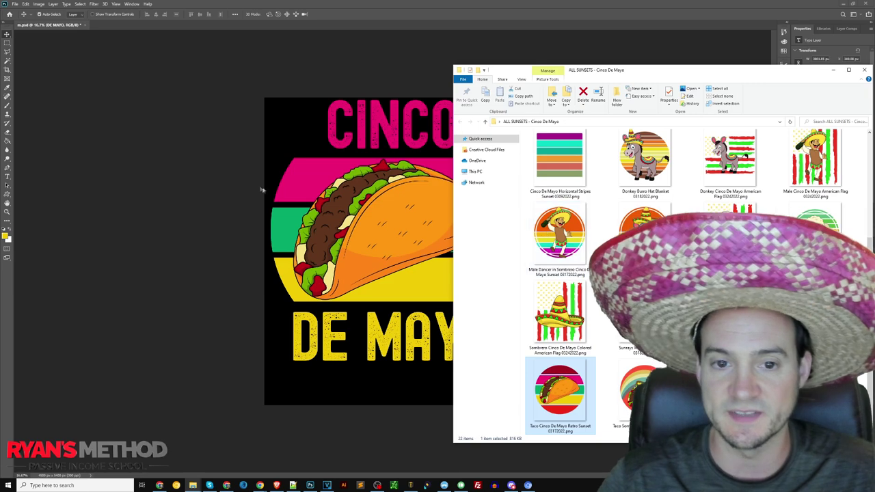
Step: Delete the taco sunset layer from between the CINCO and DE MAYO text
click(422, 197)
click(421, 199)
key(Delete)
Step: Place the Male Cinco De Mayo American Flag 03242022.png graphic from the ALL SUNSETS folder onto the canvas
click(193, 485)
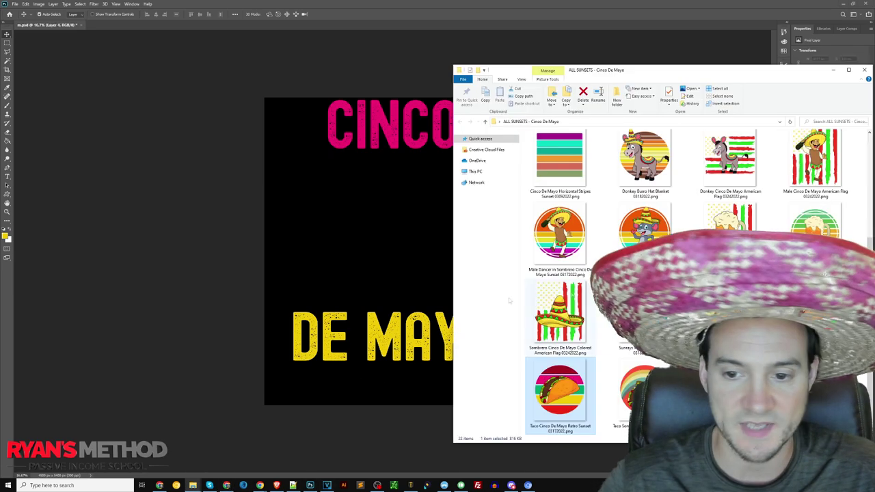
scroll(660, 280, up, 2)
scroll(661, 281, down, 2)
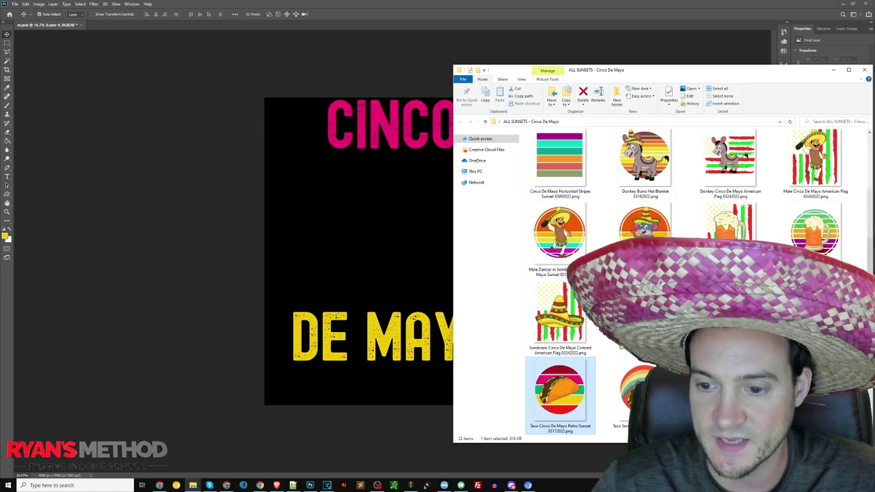
scroll(661, 280, up, 2)
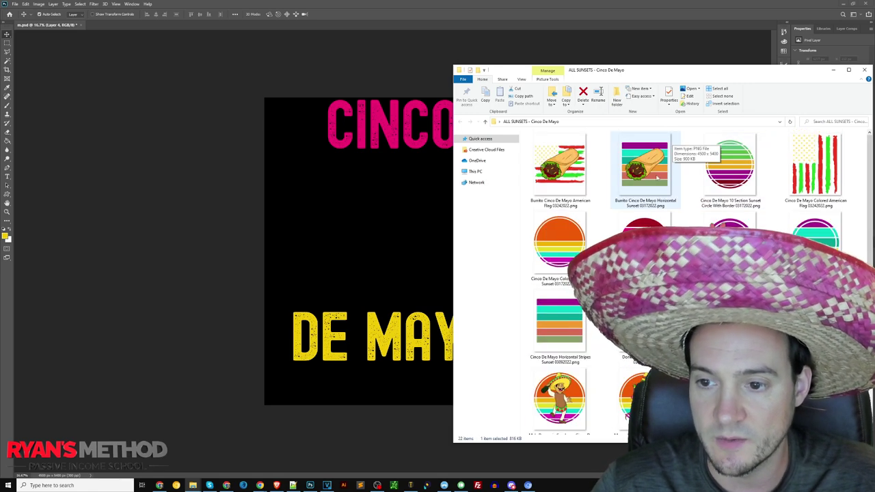
scroll(646, 222, down, 1)
scroll(696, 284, up, 1)
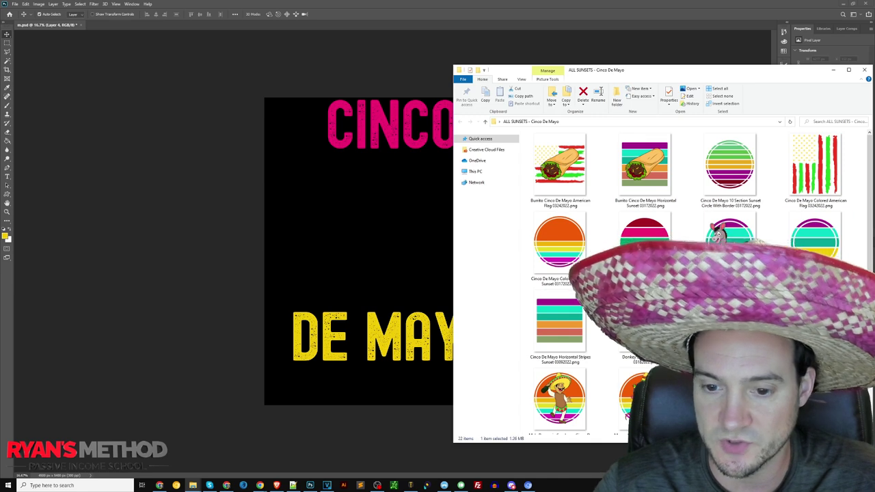
click(559, 397)
click(380, 140)
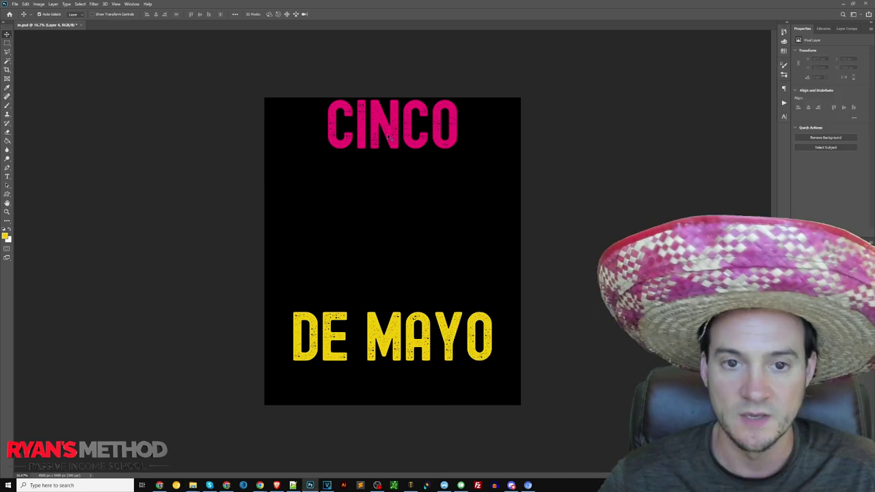
key(alt+Tab)
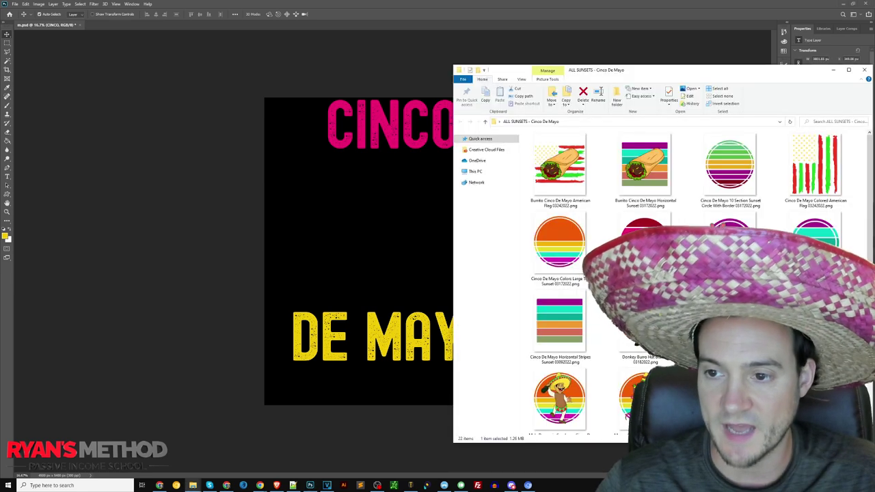
drag(816, 318, 410, 287)
key(Return)
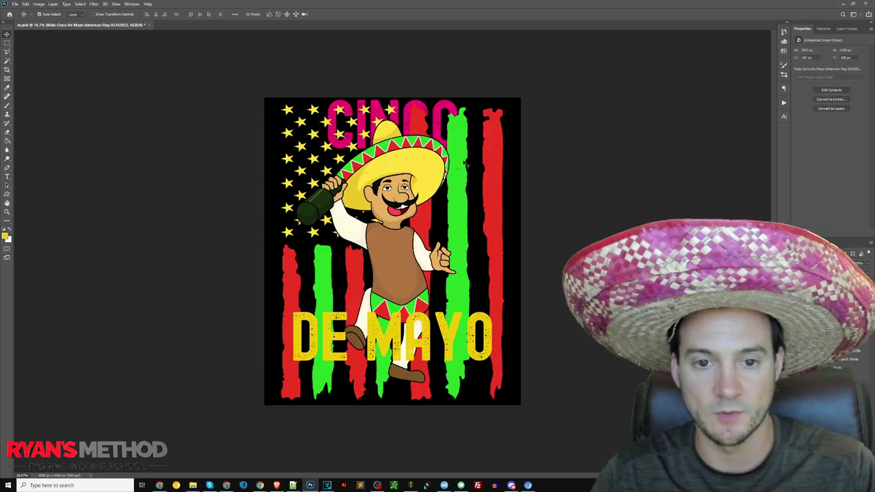
Step: Scale down the sombrero man flag graphic and move it up so it starts just below the CINCO text
click(450, 335)
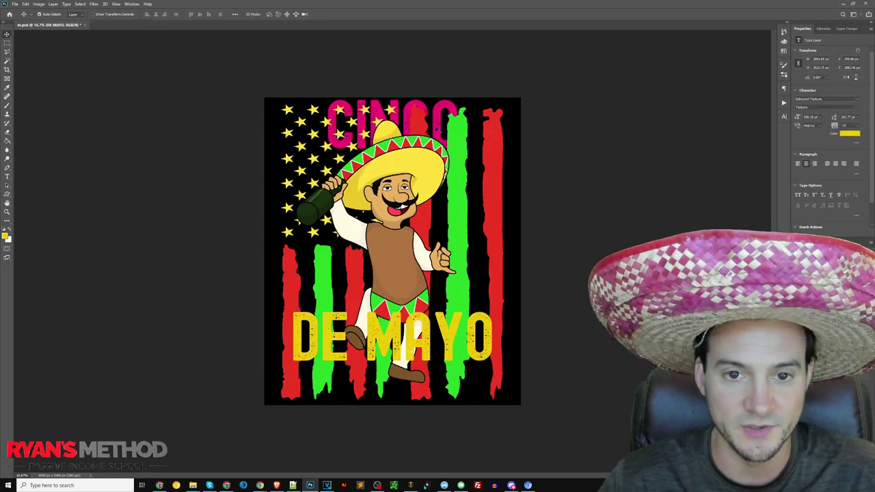
click(461, 182)
key(ctrl+t)
drag(393, 97, 392, 183)
drag(410, 246, 410, 213)
key(Return)
Step: Replace the CINCO text with NACHO
double_click(402, 128)
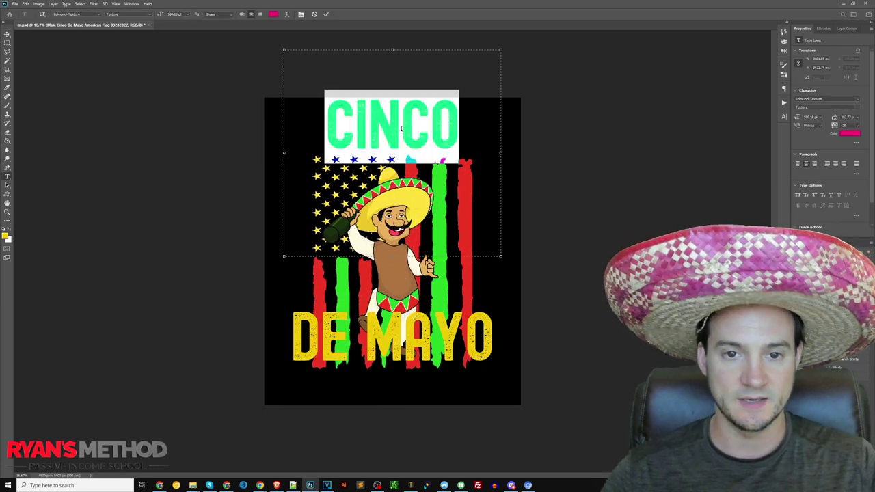
text(NACHO)
key(ctrl+a)
key(alt+F9)
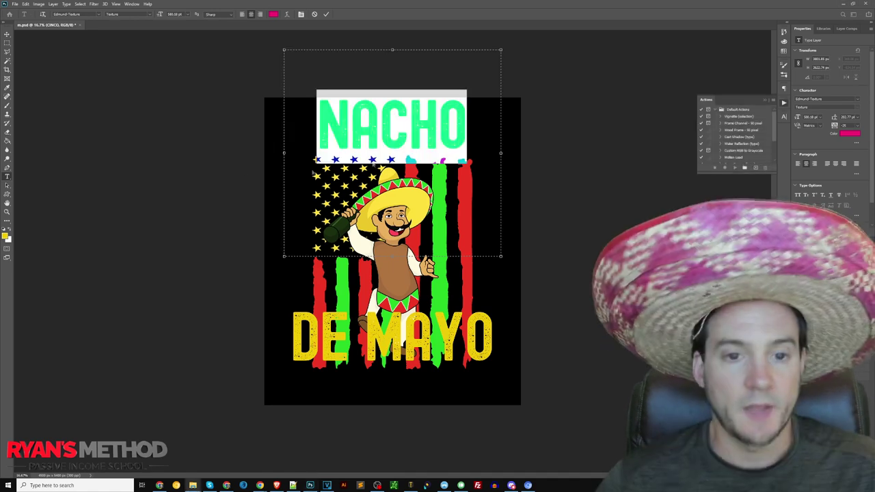
Step: Set the background colour to the graphic's yellow and recolour the NACHO text yellow to match DE MAYO
click(439, 119)
key(ctrl+a)
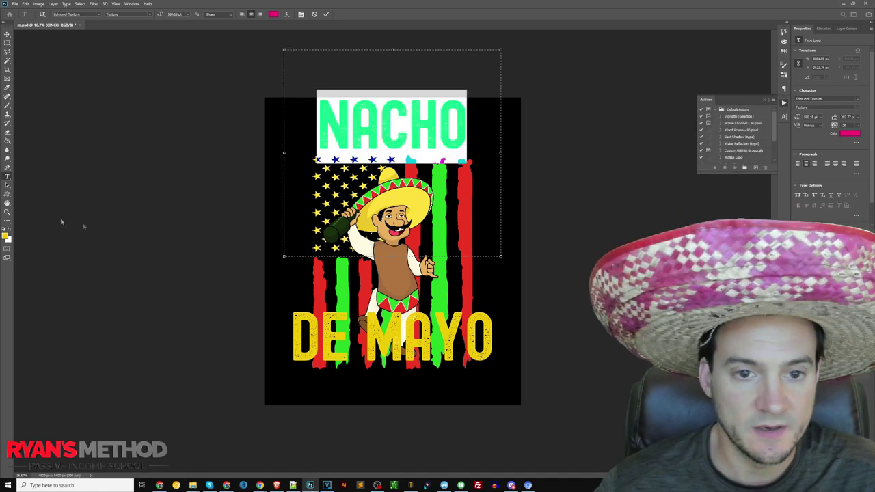
click(9, 238)
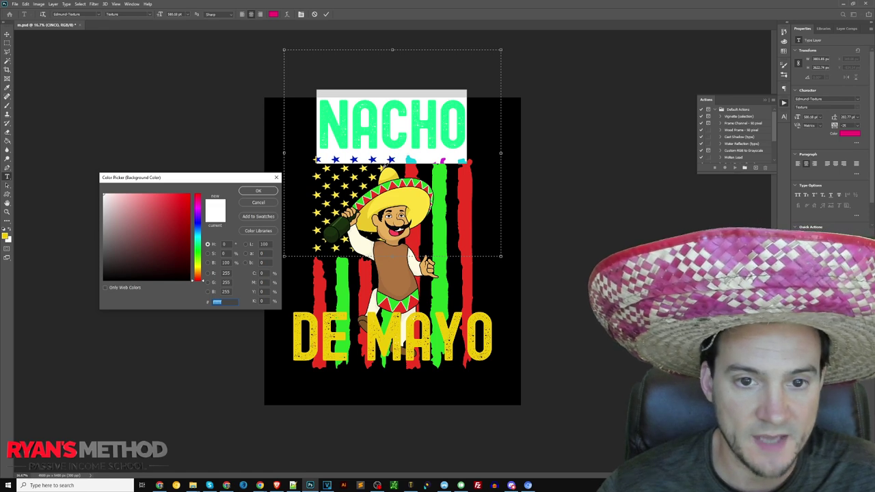
click(385, 165)
click(258, 191)
key(alt+BackSpace)
click(7, 33)
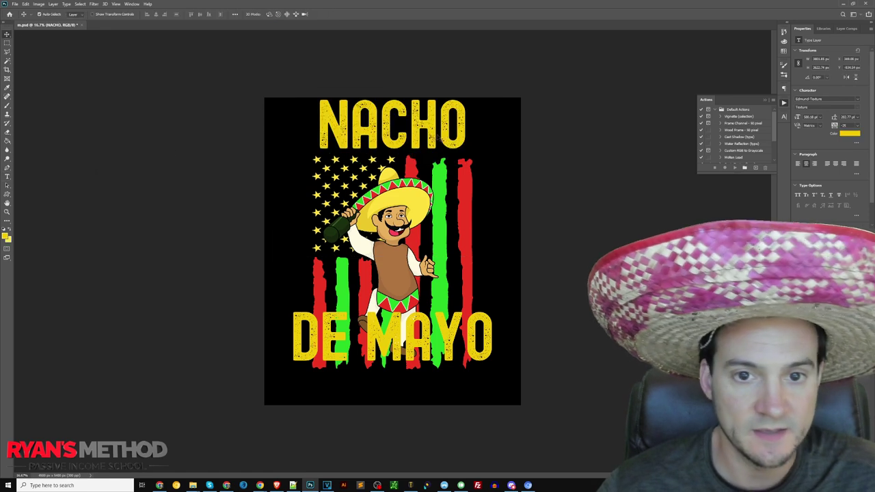
Step: Squash the NACHO text vertically, keeping its width and its place at the top of the canvas
key(ctrl+t)
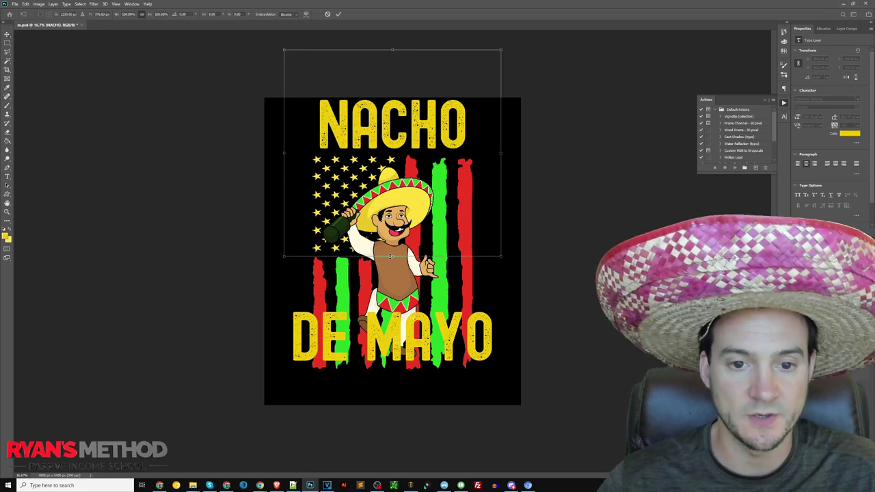
drag(390, 256, 392, 212)
drag(392, 159, 394, 170)
key(Return)
key(Return)
Step: Set the tracking of the NACHO text to 25
double_click(442, 126)
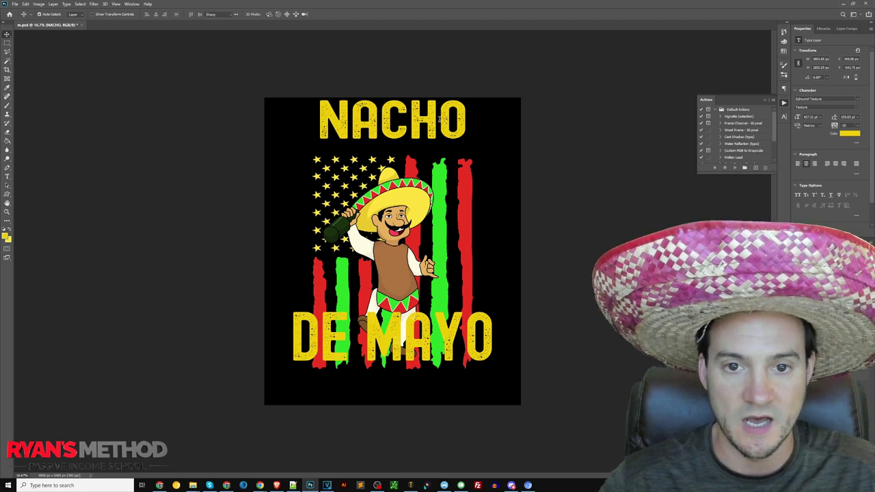
click(784, 103)
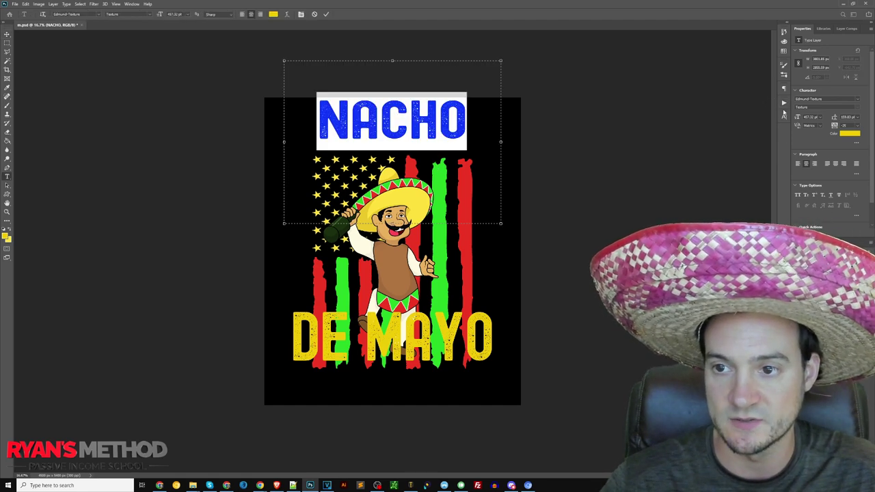
click(784, 117)
text(2)
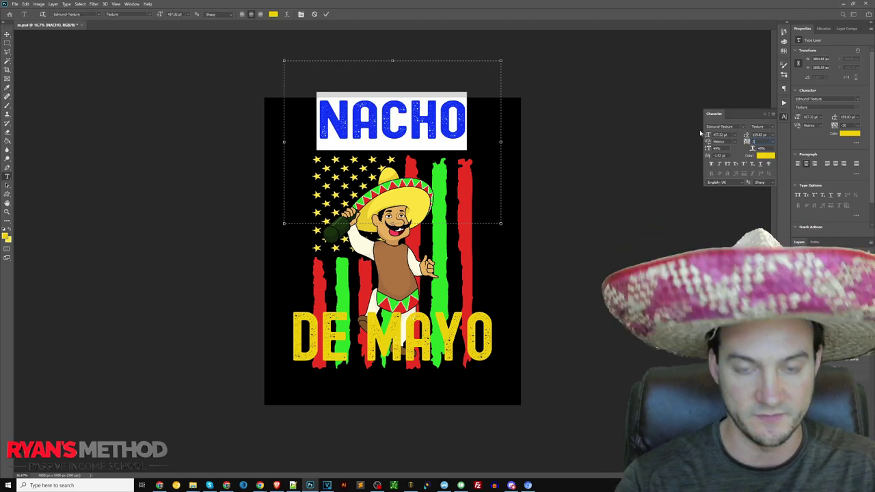
text(5)
key(Return)
Step: Move the flag graphic slightly up toward NACHO and the DE MAYO text down to the canvas bottom
click(8, 34)
drag(446, 192, 445, 179)
drag(489, 339, 489, 379)
Step: Widen the DE MAYO text box to the full canvas width and replace its text with AVERAGE DAD
double_click(443, 363)
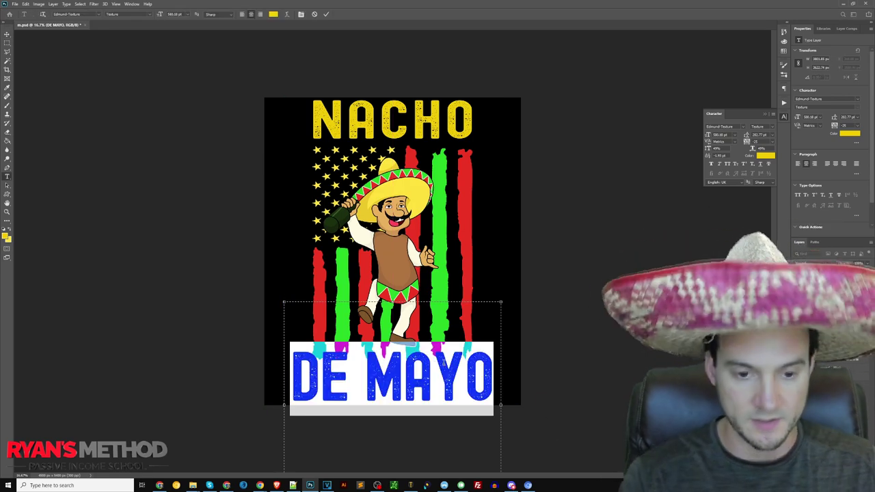
drag(283, 406, 265, 405)
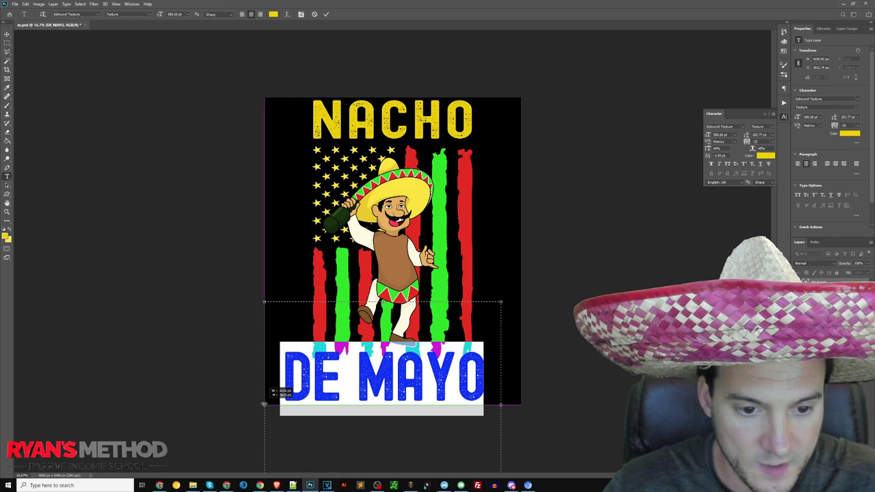
drag(501, 405, 521, 404)
text(AVERAGE)
key(Return)
text(DAD)
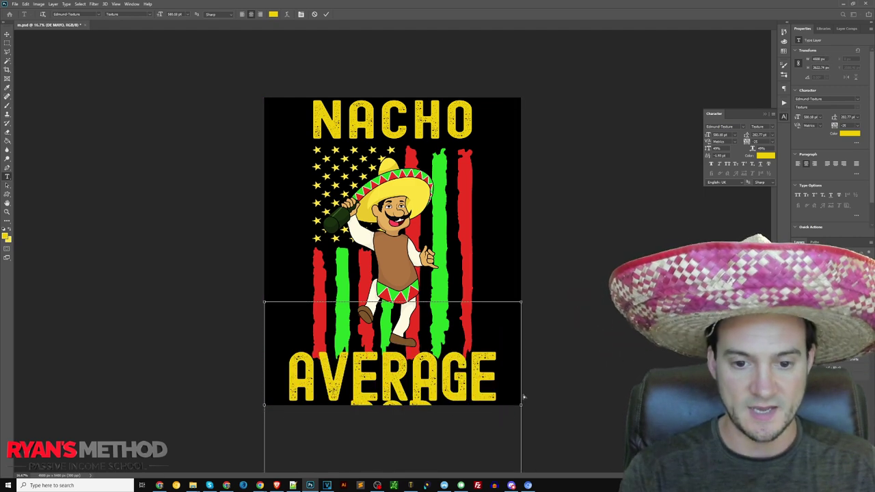
Step: Reduce the AVERAGE DAD text to about 350 pt so it fits on one line and move it below the flag
key(ctrl+a)
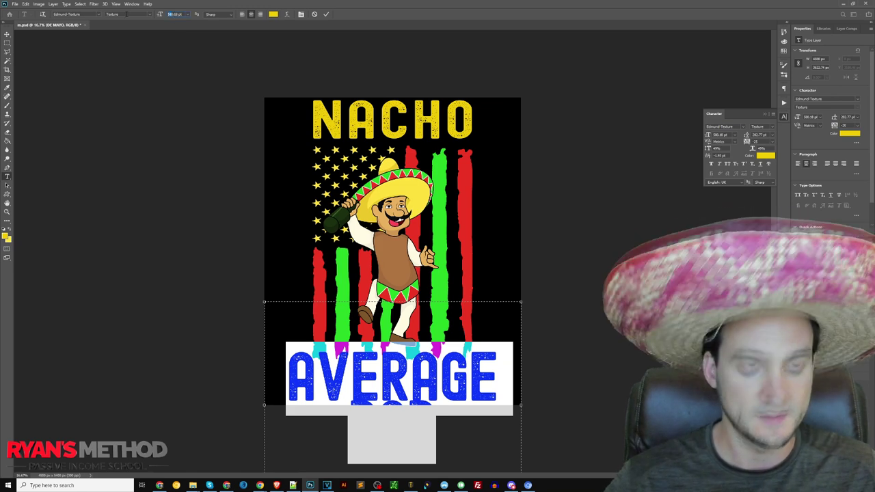
key(Return)
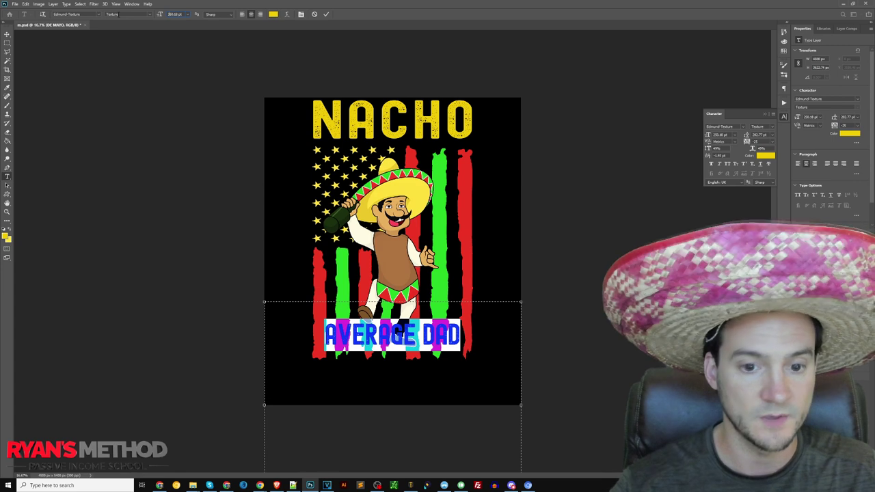
key(Return)
key(ctrl+Return)
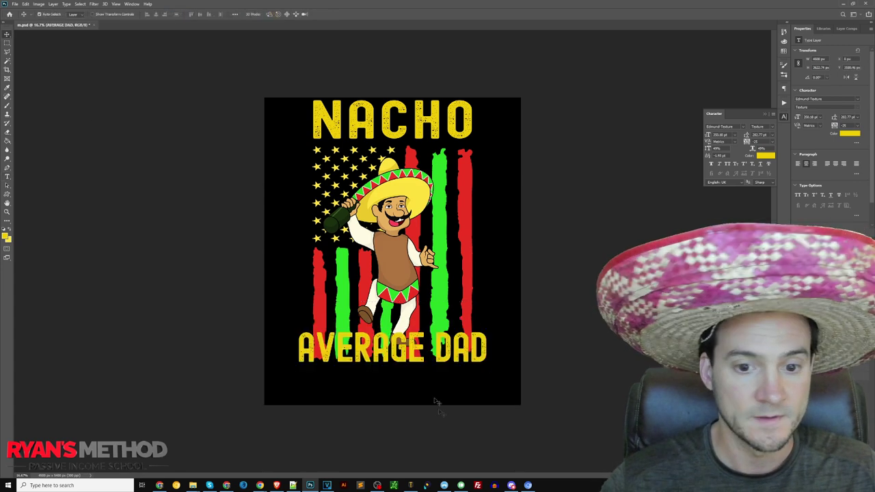
drag(410, 348, 413, 386)
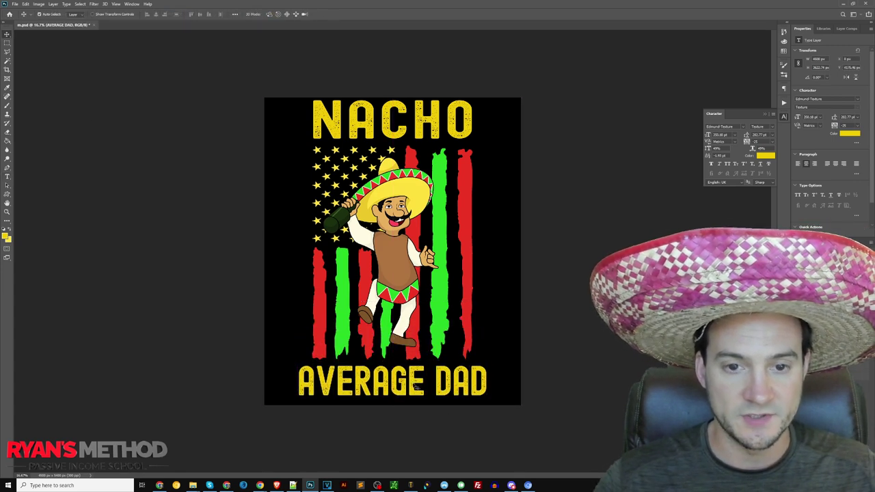
Step: Hide the AVERAGE DAD text, duplicate the NACHO layer and place the copy below the flag graphic
click(797, 272)
right_click(818, 288)
click(750, 200)
key(Return)
drag(435, 121, 436, 381)
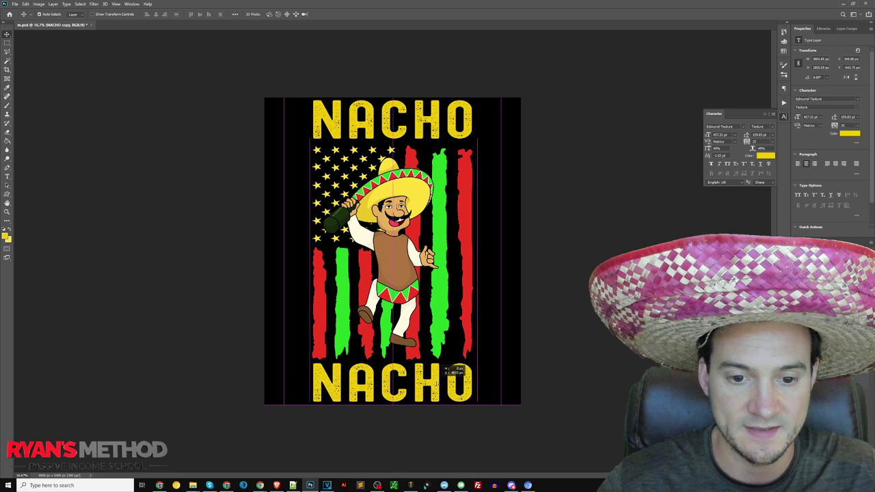
Step: Change the copied NACHO text to AVERAGE DAD and widen its text box to the canvas width
double_click(425, 373)
text(AVERA)
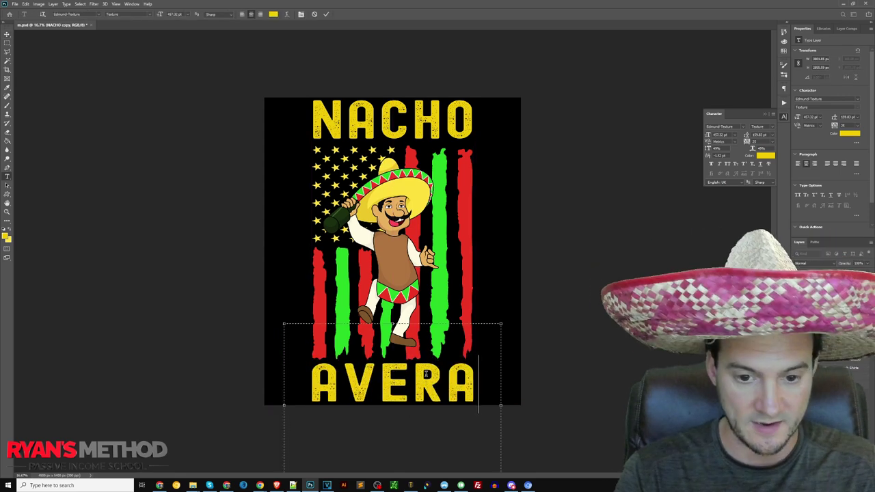
text(GE)
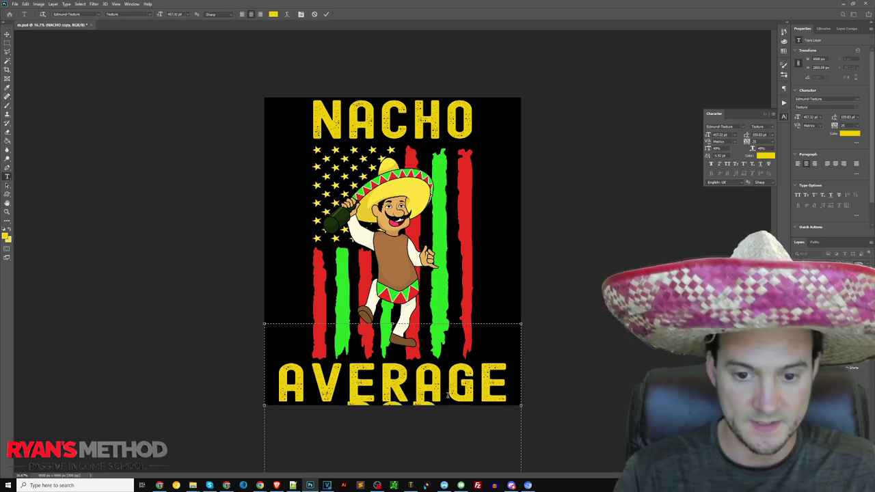
Step: Set the new AVERAGE DAD text to 357.32 pt with -10 tracking so it fits on one line
key(ctrl+a)
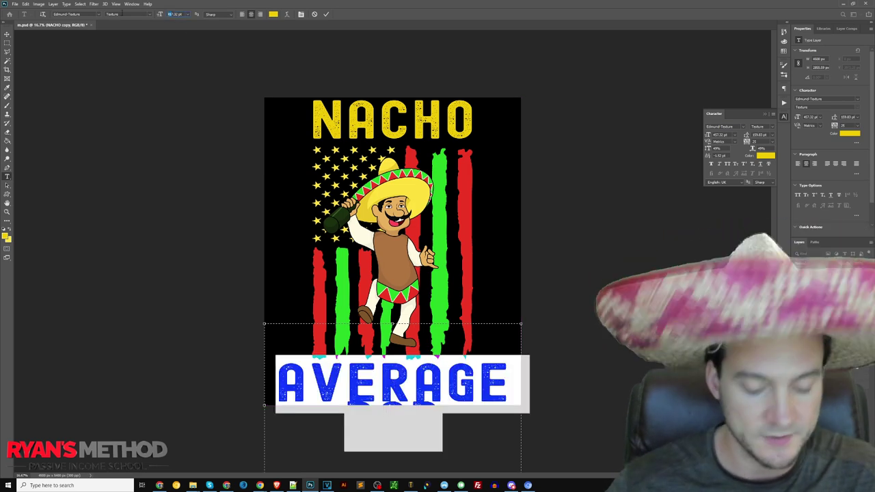
key(Return)
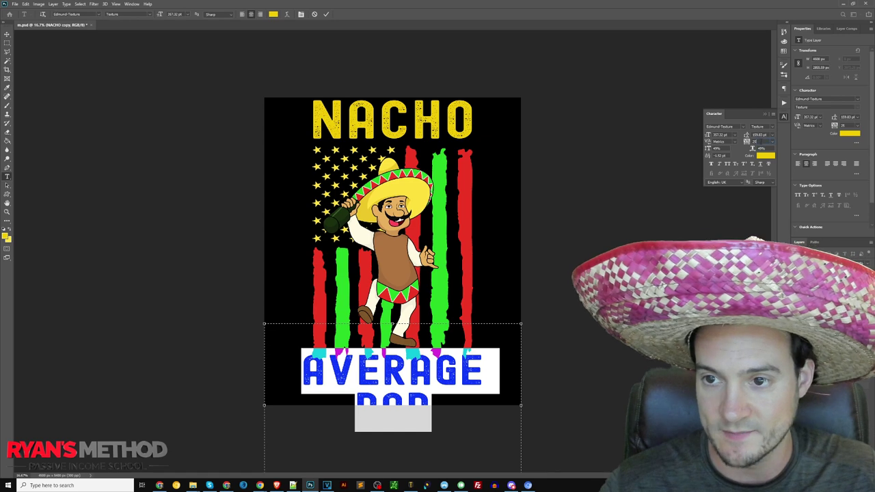
text(-25)
key(Return)
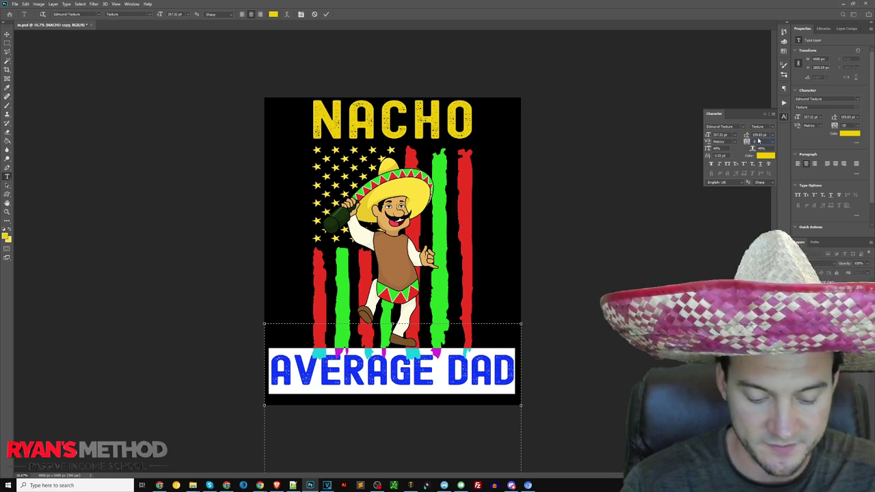
key(Return)
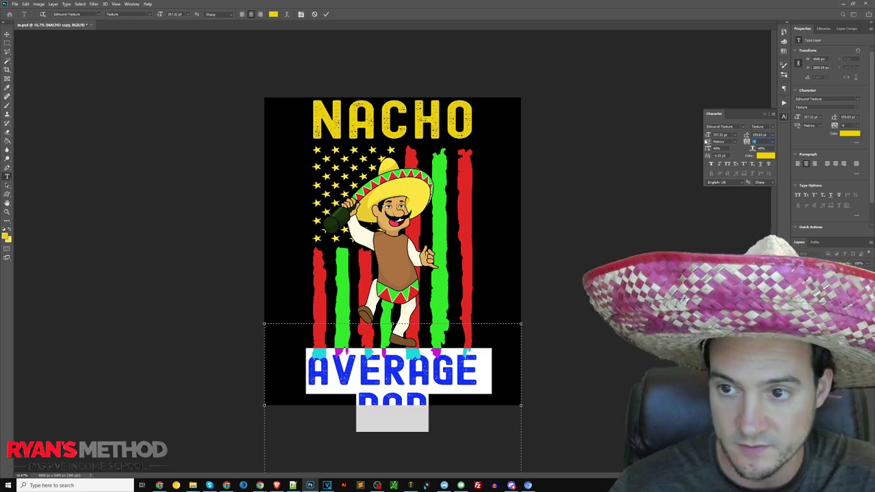
drag(706, 141, 664, 137)
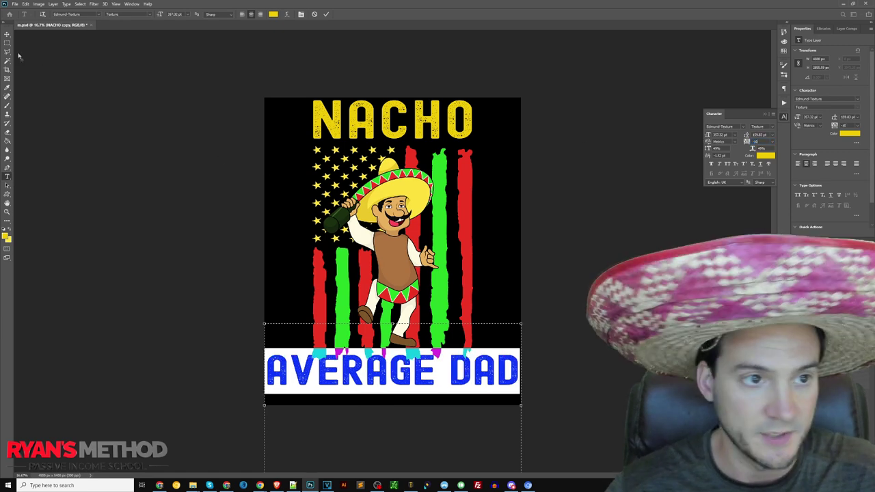
click(7, 34)
Step: Stretch the AVERAGE DAD text taller, place it below the flag graphic and close the character settings
drag(425, 387, 424, 134)
key(ctrl+t)
drag(392, 68, 392, 40)
key(Return)
key(Escape)
drag(484, 110, 501, 378)
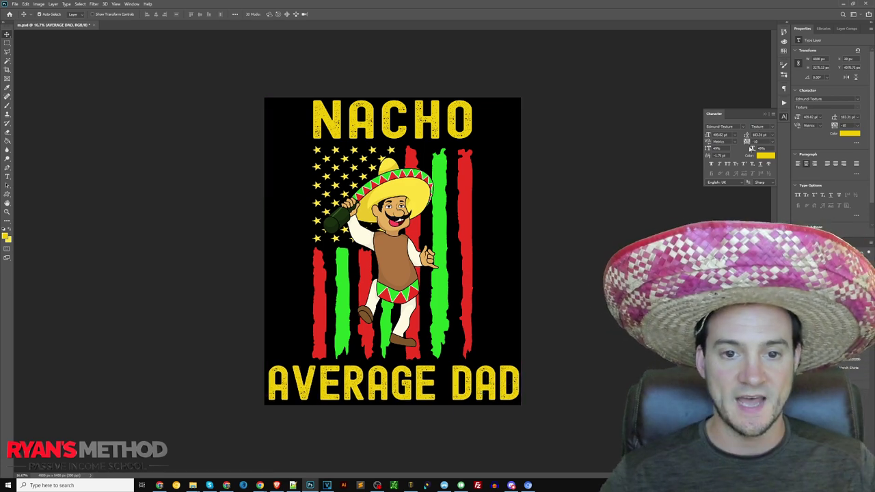
click(784, 103)
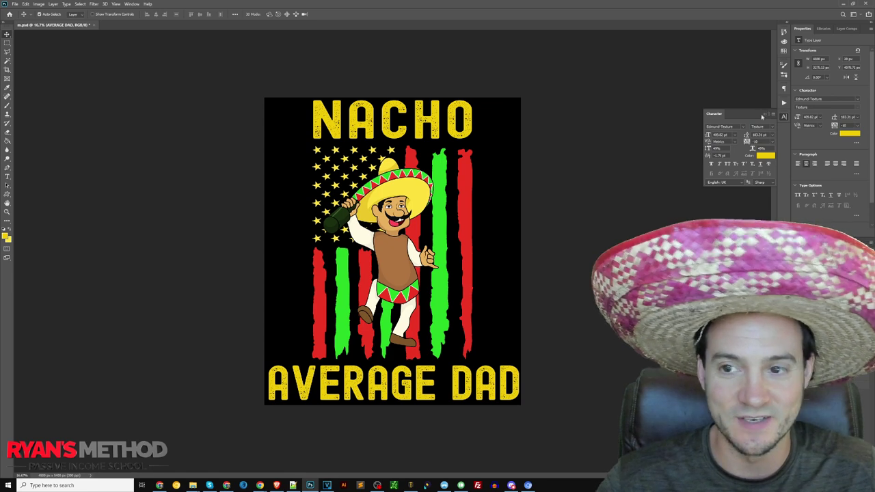
click(764, 115)
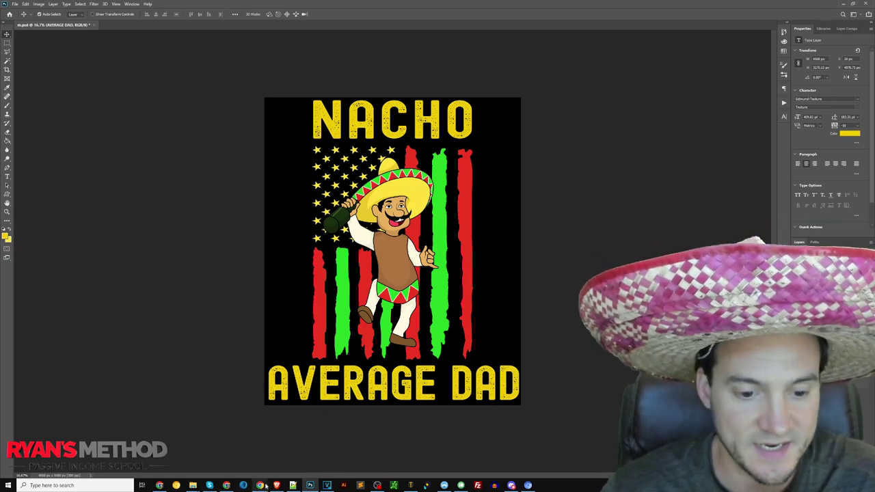
Step: Look through the Cinco De Mayo bestsellers in the browser for another slogan, then return to Photoshop
mouse_move(260, 485)
click(370, 452)
scroll(492, 246, down, 2)
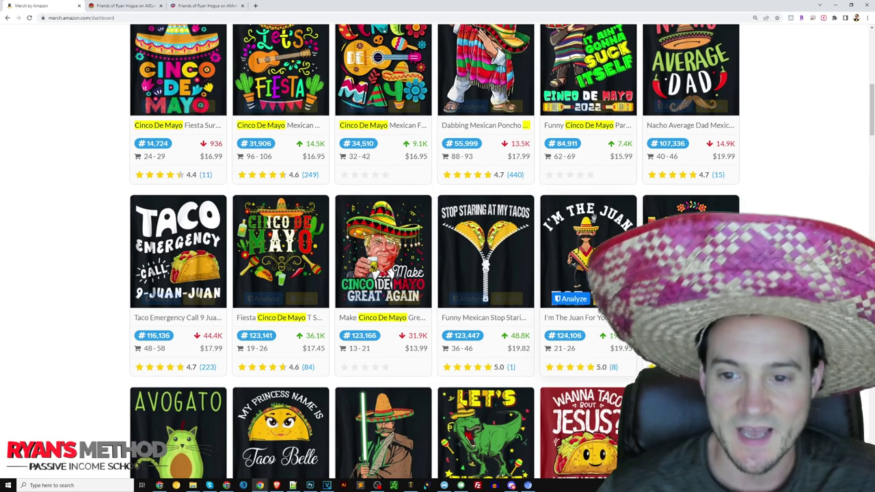
click(310, 486)
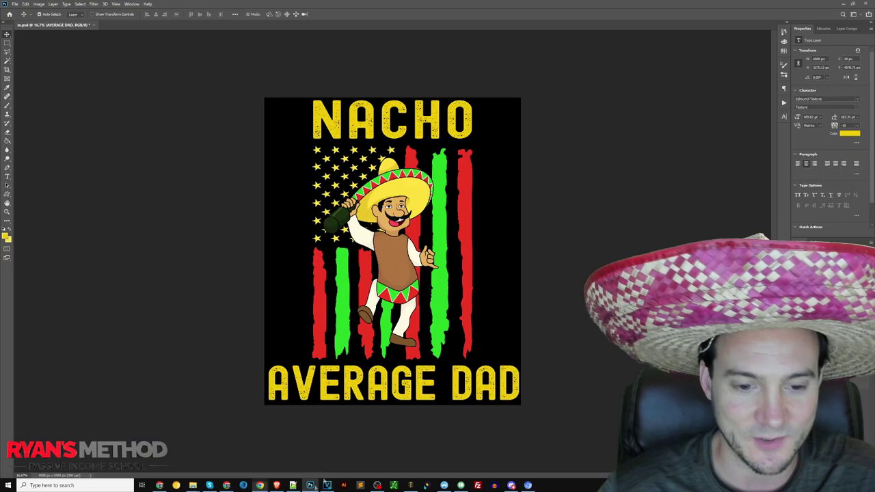
Step: Replace the NACHO text with I'M THE JUAN and widen its text box to the canvas width
double_click(416, 123)
text(I')
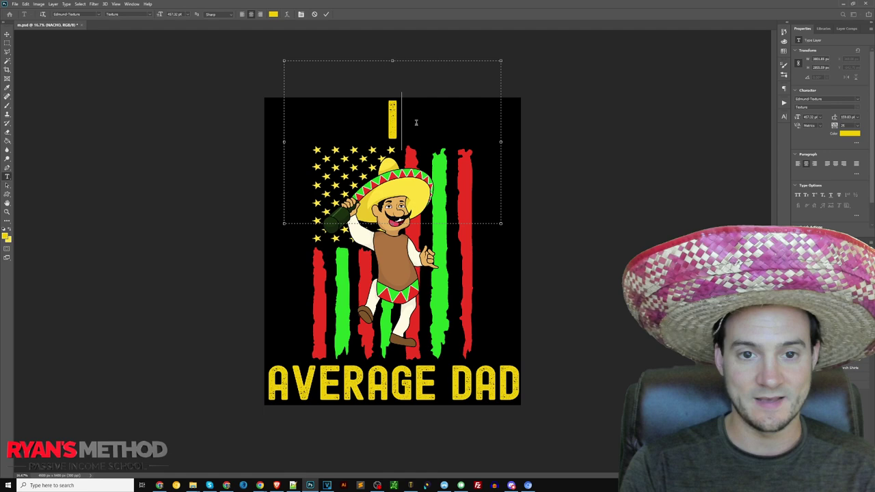
text(M)
drag(284, 141, 264, 141)
drag(502, 141, 521, 141)
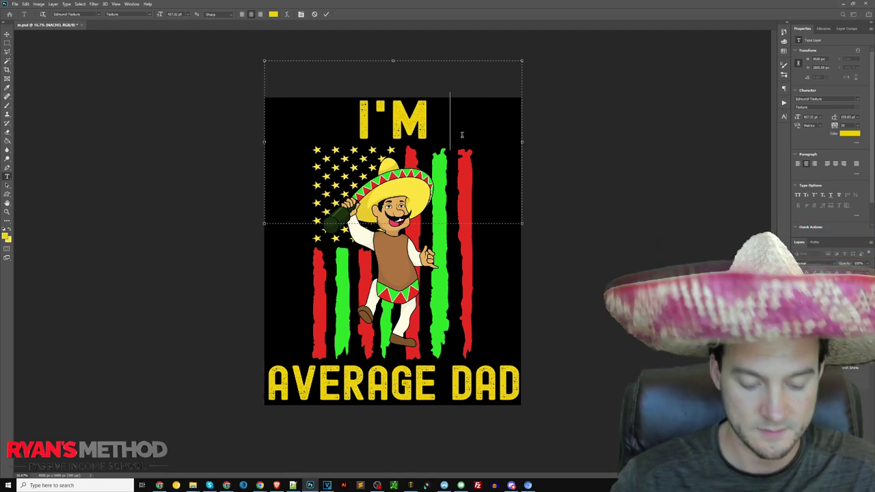
text(THE JUAN)
Step: Set the I'M THE JUAN text to 357.32 pt with -25 tracking so it fits on one line
key(ctrl+a)
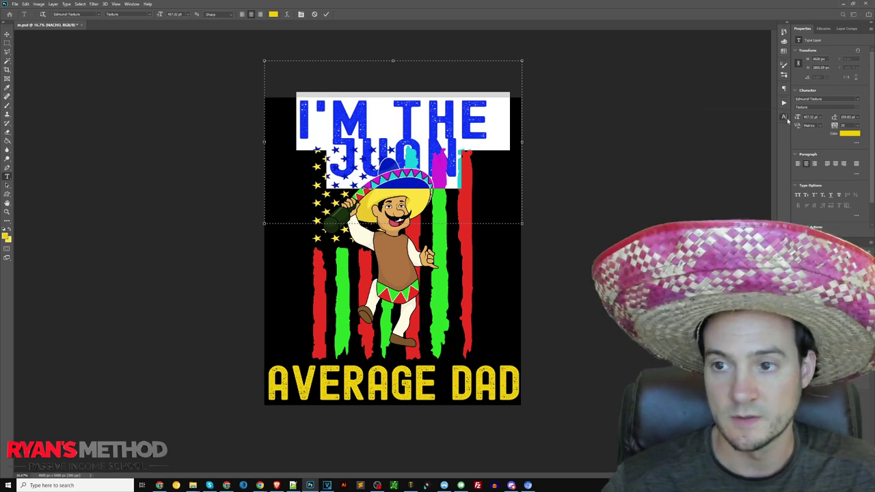
click(785, 118)
text(0)
key(Return)
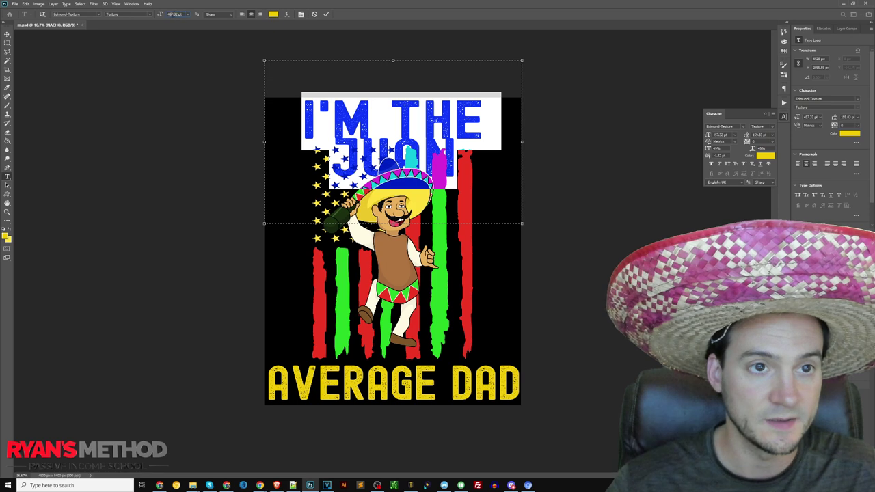
key(shift+Down)
key(shift+Down)
key(shift+Down)
key(shift+Down)
key(shift+Down)
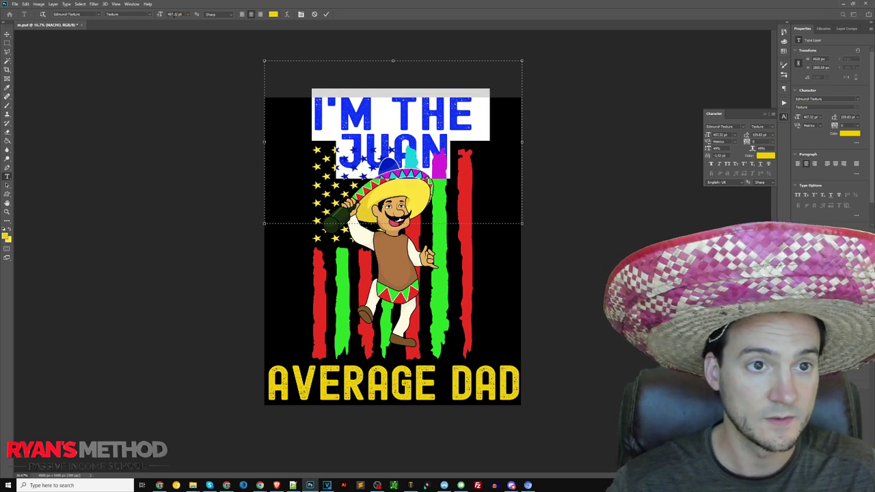
key(ctrl+alt+shift+comma)
key(ctrl+alt+shift+comma)
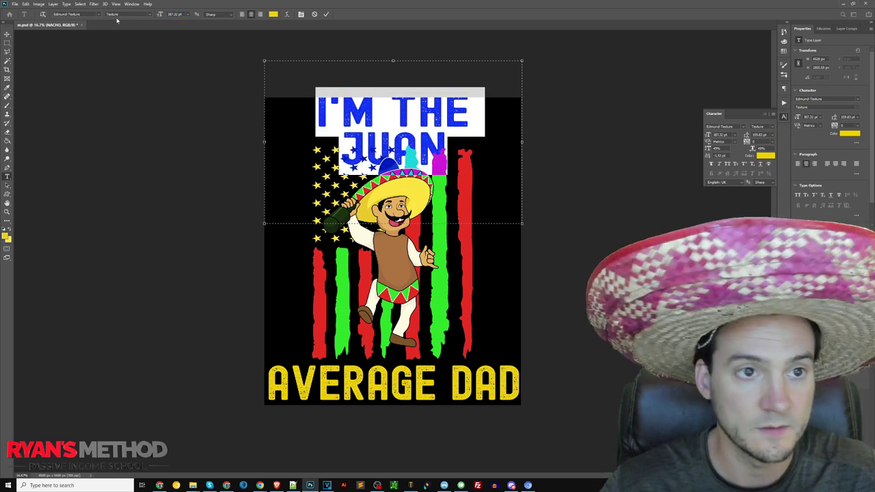
key(ctrl+alt+shift+comma)
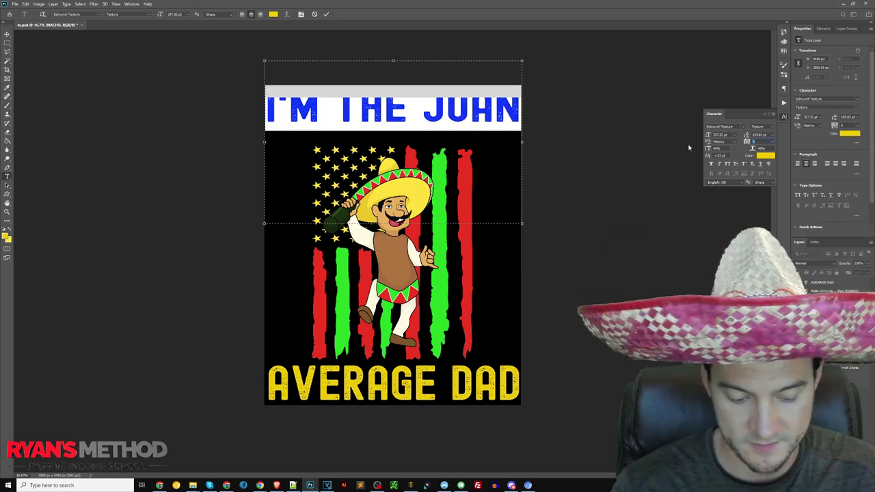
text(-25)
Step: Move the I'M THE JUAN text down inside the canvas's upper edge and raise the flag graphic slightly
click(7, 34)
drag(371, 112, 370, 122)
drag(392, 232, 393, 228)
Step: Replace the AVERAGE DAD text with FOR YOU and shift the flag graphic up closer to the I'M THE JUAN line
double_click(393, 383)
text(FOR YOU)
click(7, 34)
click(419, 198)
drag(423, 201, 423, 195)
drag(435, 110, 437, 110)
click(436, 110)
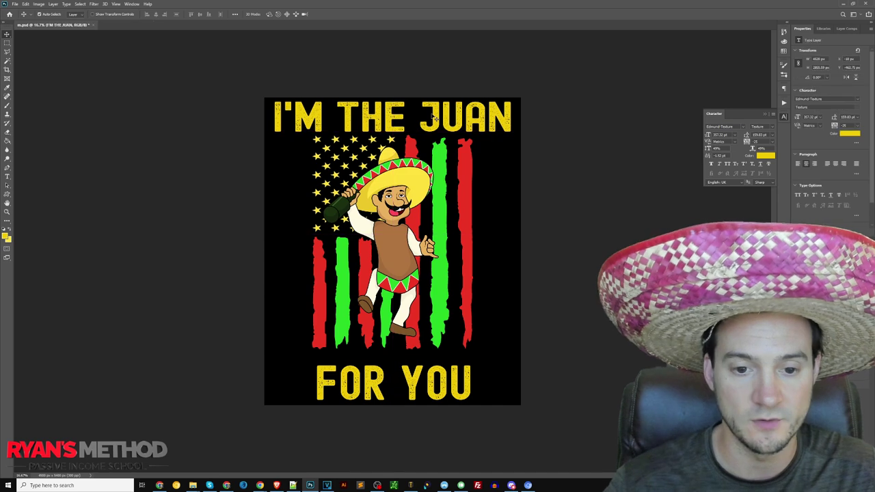
Step: Enlarge the FOR YOU text to nearly the canvas width and place it along the canvas's lower edge
double_click(413, 391)
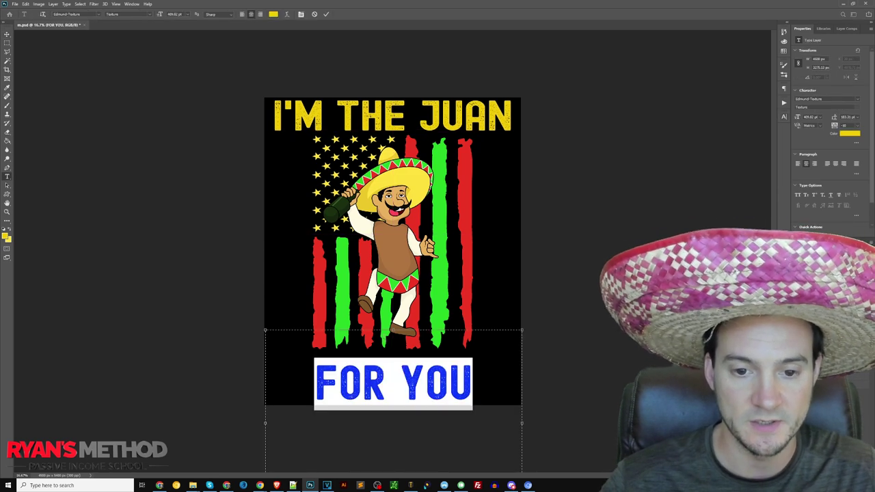
click(7, 34)
key(ctrl+t)
drag(393, 331, 451, 250)
drag(432, 316, 432, 369)
key(Return)
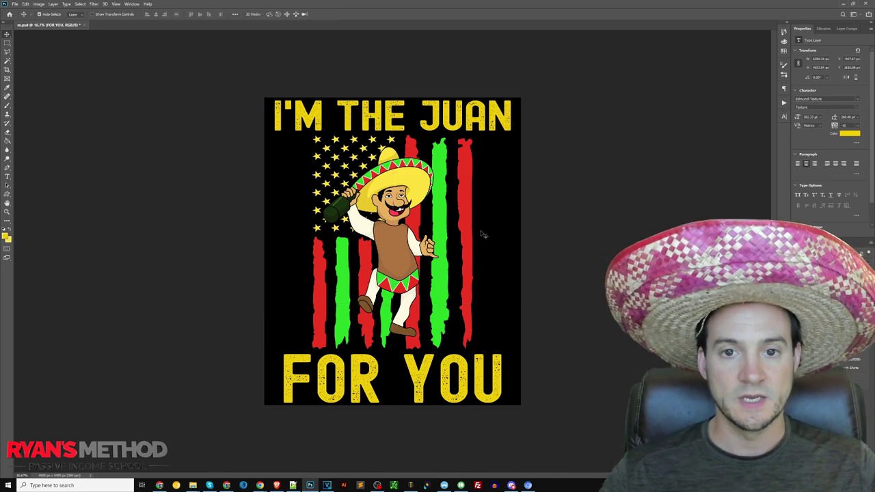
Step: Nudge the two text lines outward and enlarge the flag graphic to about 74.2% to fill the gap between them
click(459, 123)
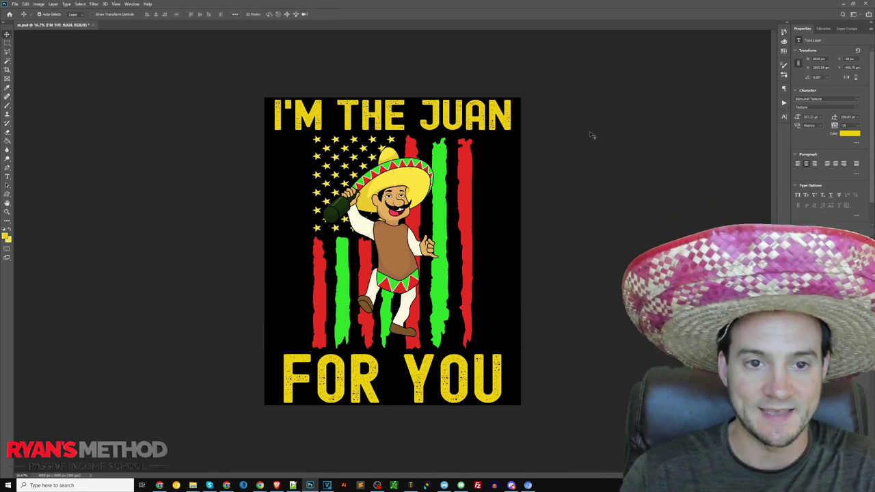
click(432, 380)
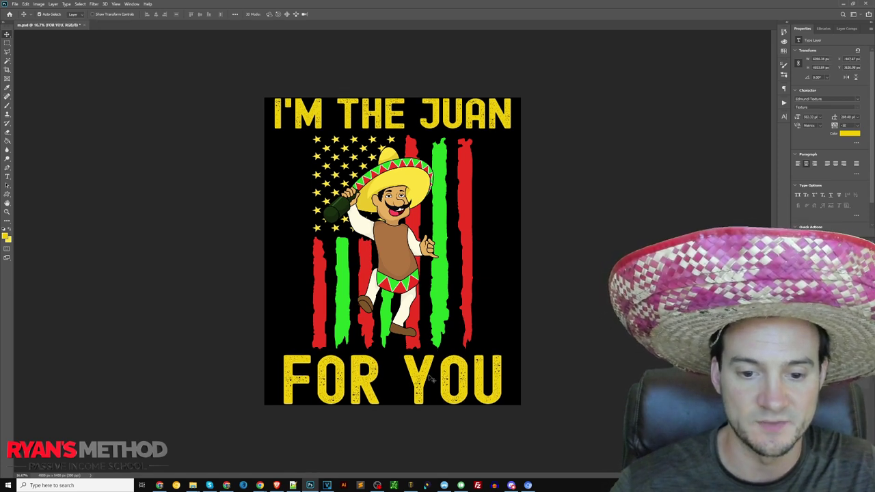
click(390, 312)
key(ctrl+t)
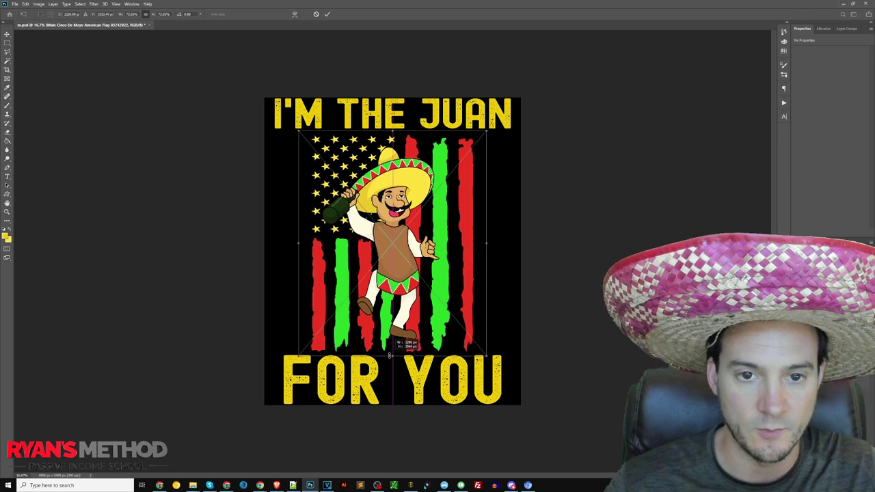
drag(393, 131, 392, 128)
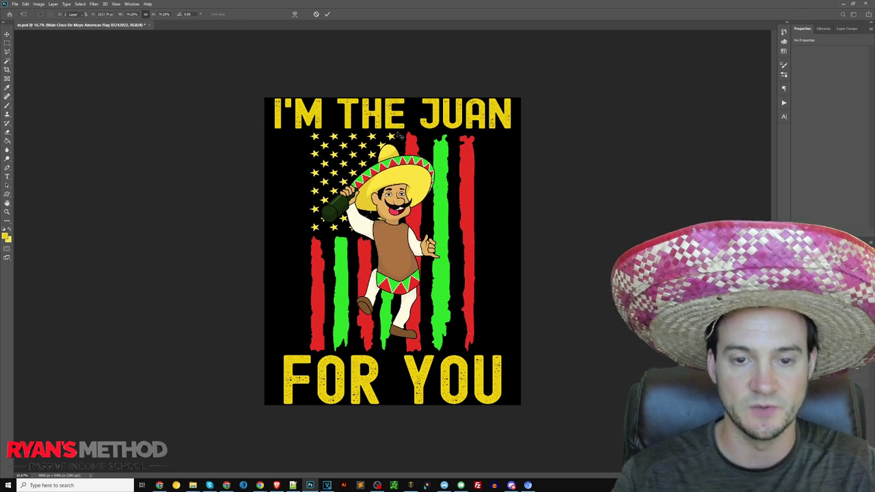
key(Return)
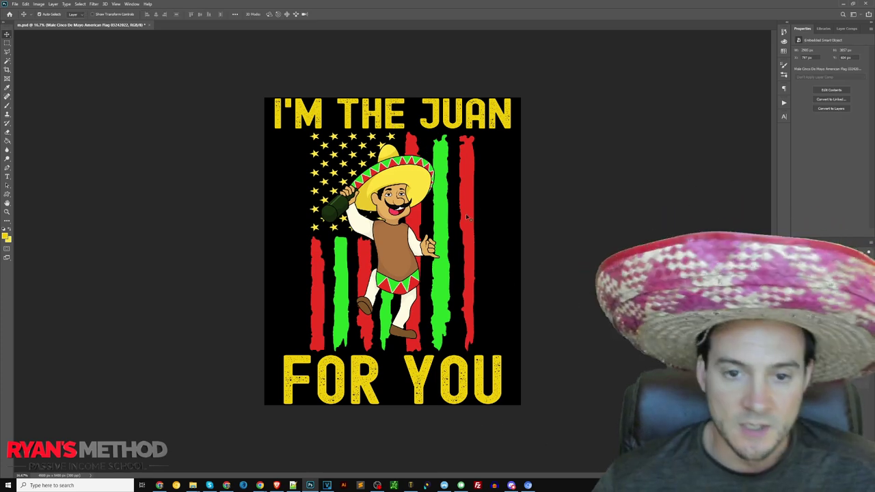
Step: Replace the flag graphic with the Male Dancer in Sombrero Cinco De Mayo Sunset image, scaled down to fit between the text lines
key(ctrl+)
mouse_move(192, 486)
click(230, 458)
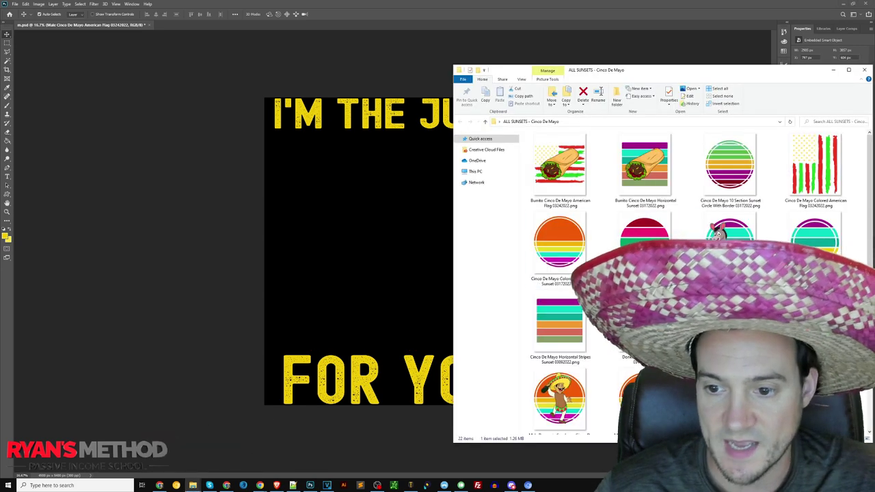
scroll(559, 383, down, 1)
drag(547, 316, 355, 240)
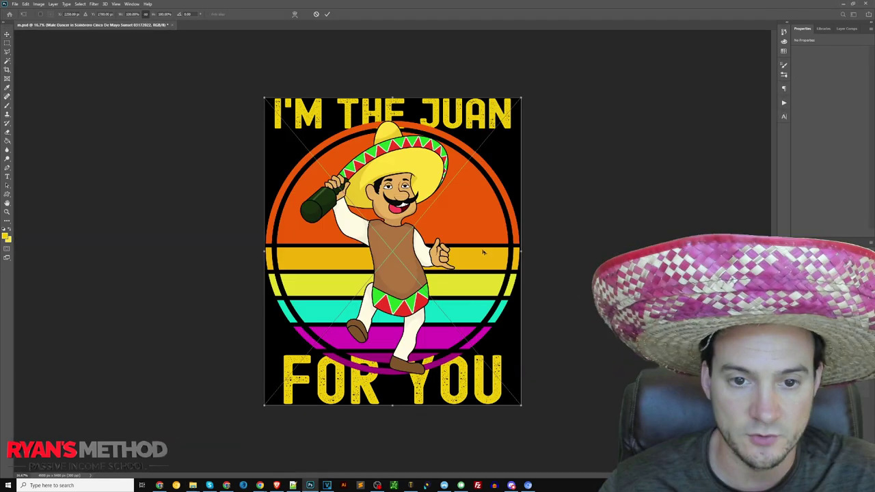
drag(393, 402, 390, 377)
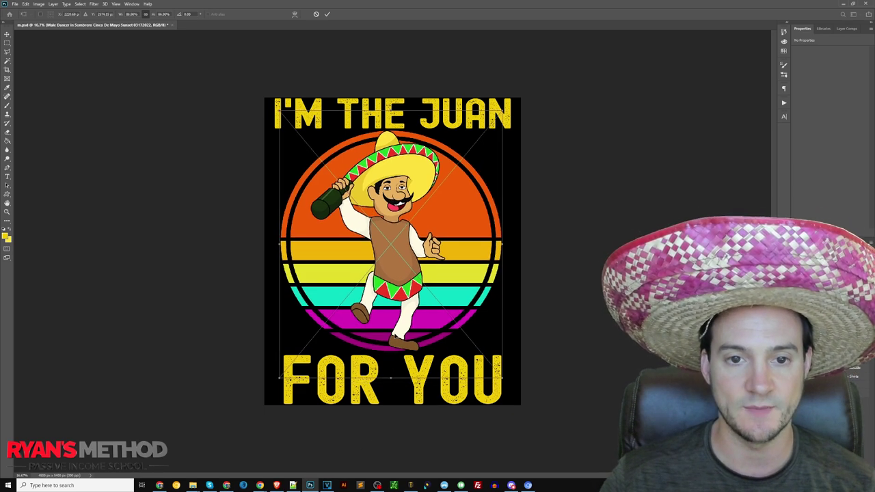
key(Return)
Step: Replace the dancer graphic with the Mouse Sombrero Large Top Sunset image, scaled down and centred between the text lines
mouse_move(192, 484)
click(231, 458)
click(398, 216)
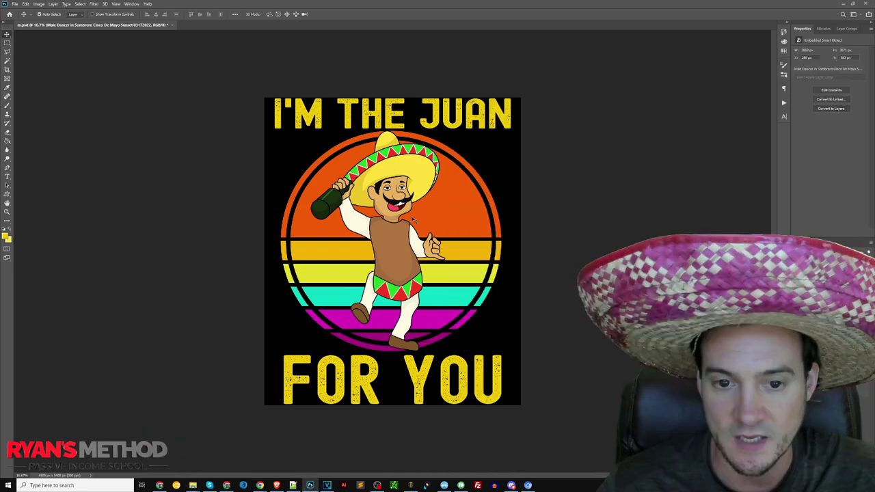
key(Delete)
key(alt+Tab)
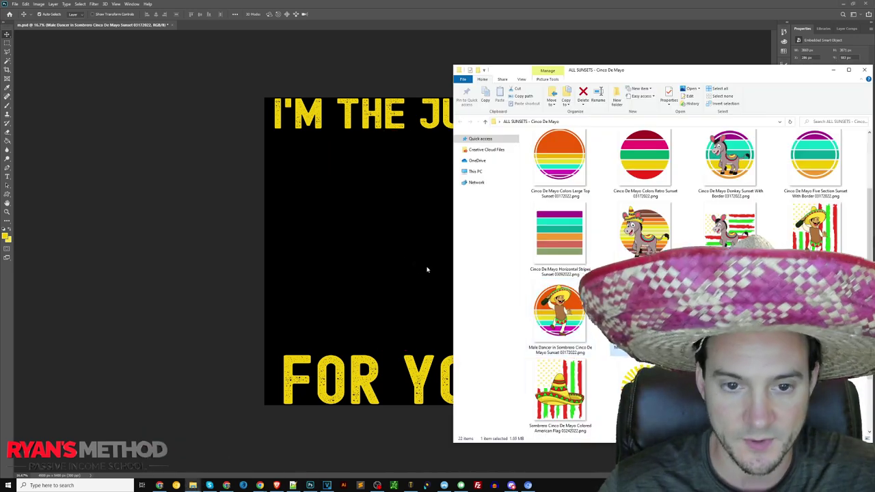
drag(635, 321, 386, 252)
drag(393, 406, 393, 362)
drag(405, 322, 404, 324)
key(Return)
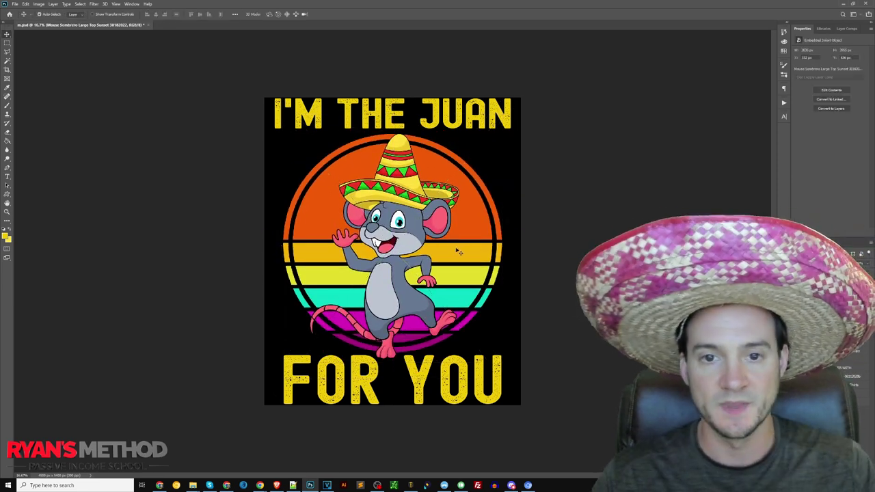
Step: Replace the mouse graphic with the Sunrays Water Beer Sombrero image and move it to the upper part of the canvas
key(Delete)
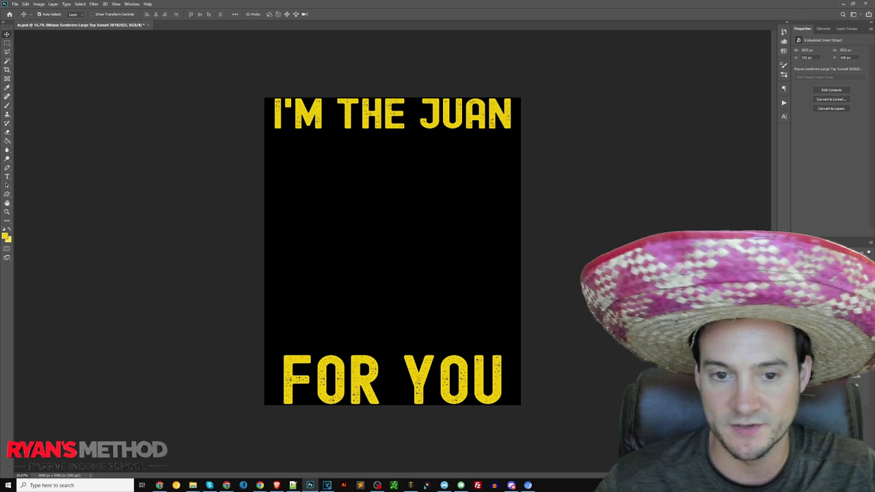
key(alt+Tab)
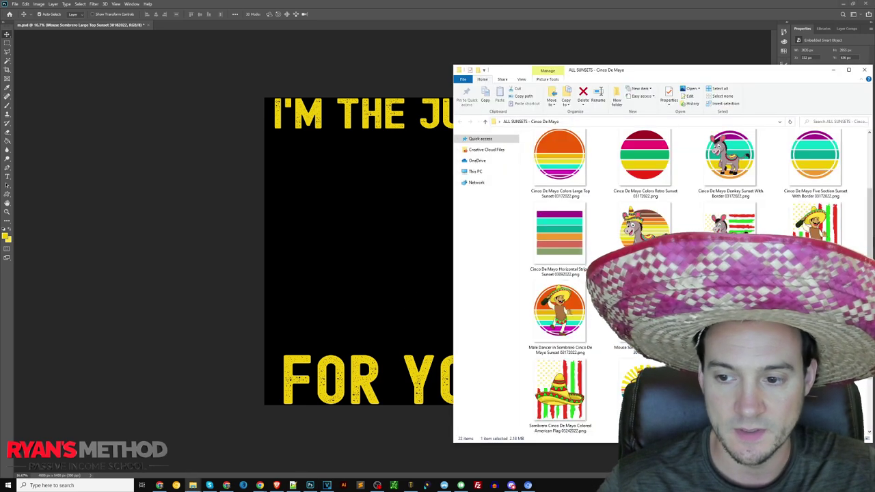
drag(639, 389, 333, 254)
drag(399, 334, 395, 330)
key(Return)
drag(411, 185, 404, 162)
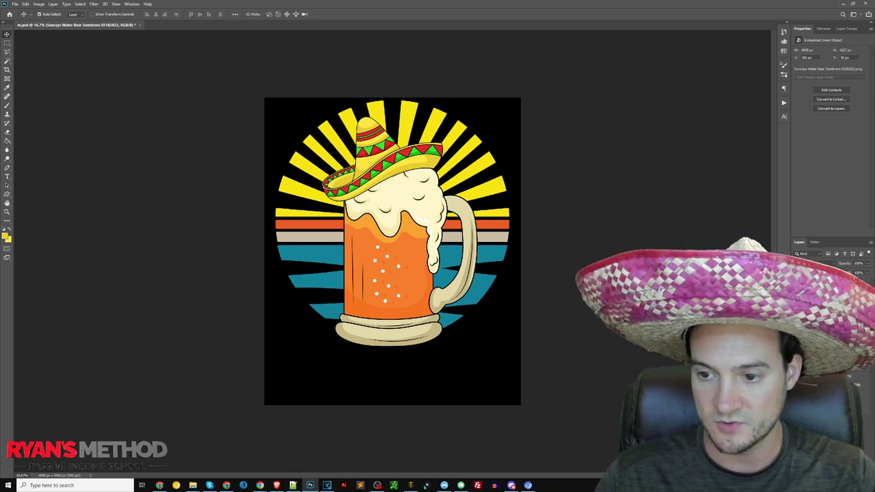
Step: Replace the FOR YOU text with CINCO DE DRINKO and set its font size to 382.33 pt
double_click(454, 381)
text(CINCO)
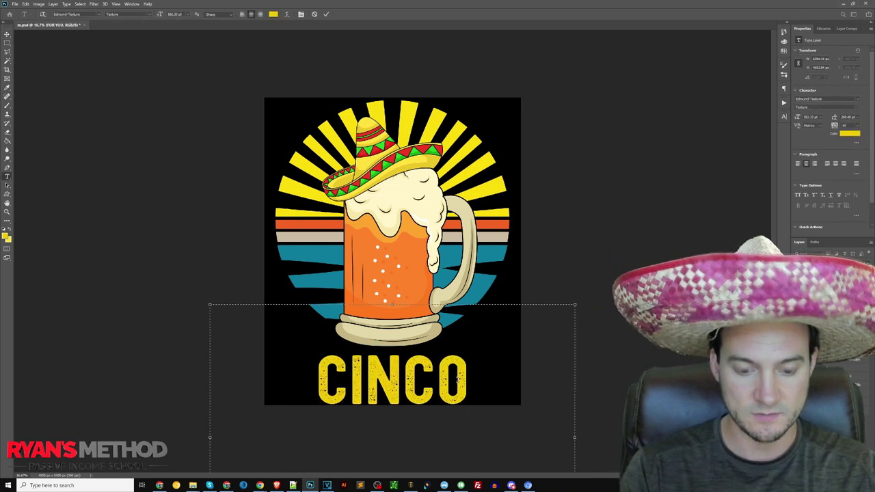
text( DE)
key(ctrl+a)
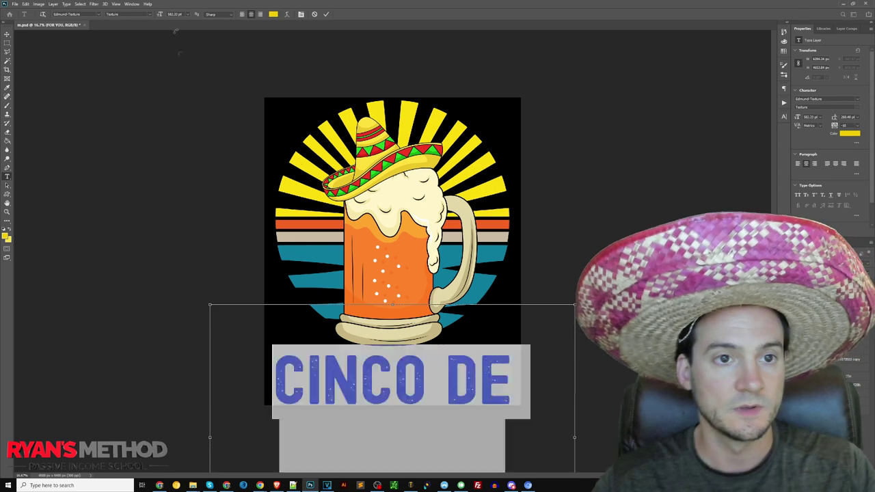
click(173, 14)
text(4)
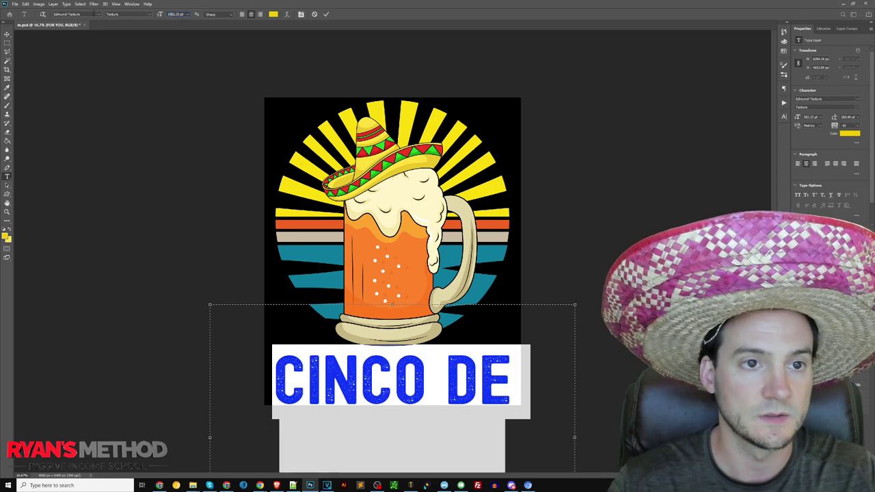
key(BackSpace)
text(3)
key(Return)
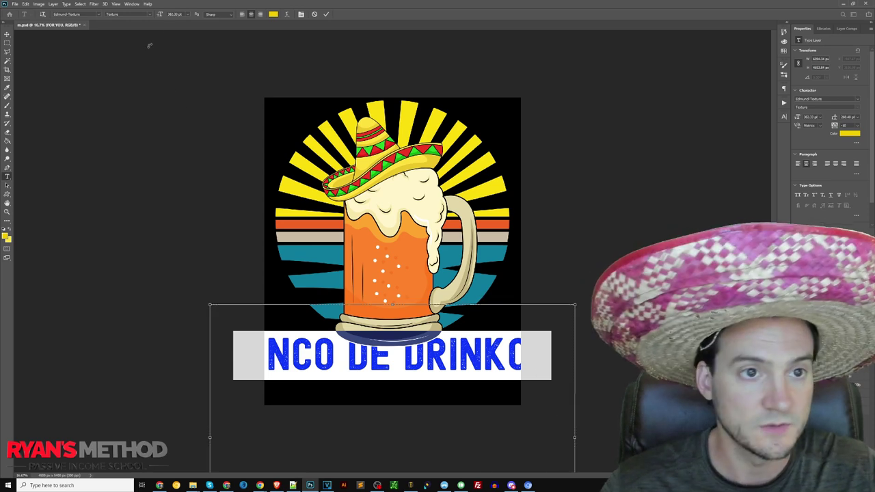
Step: Set the CINCO DE DRINKO text to -33 tracking and 302.33 pt, and remove the stray A at its end
click(784, 117)
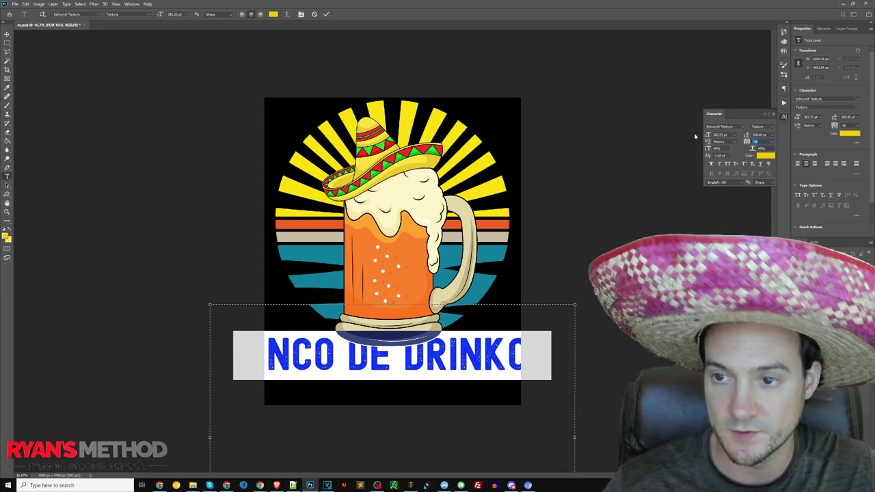
text(-33)
key(Return)
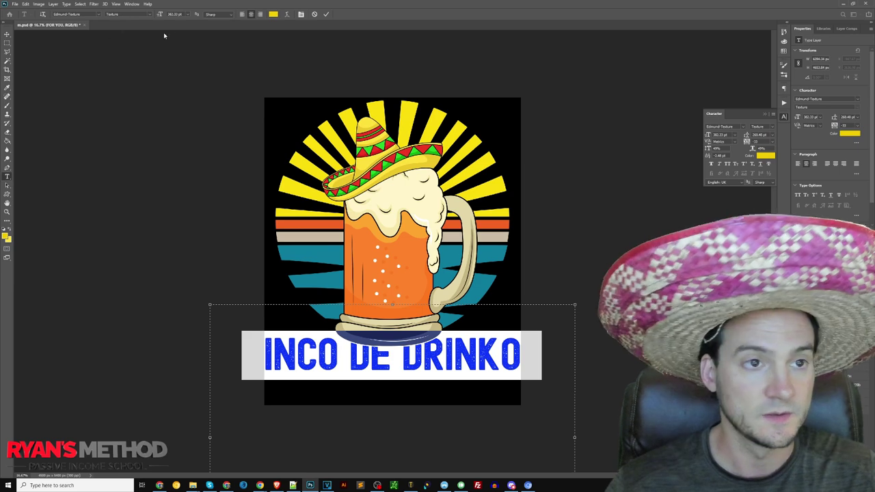
text(0)
key(Return)
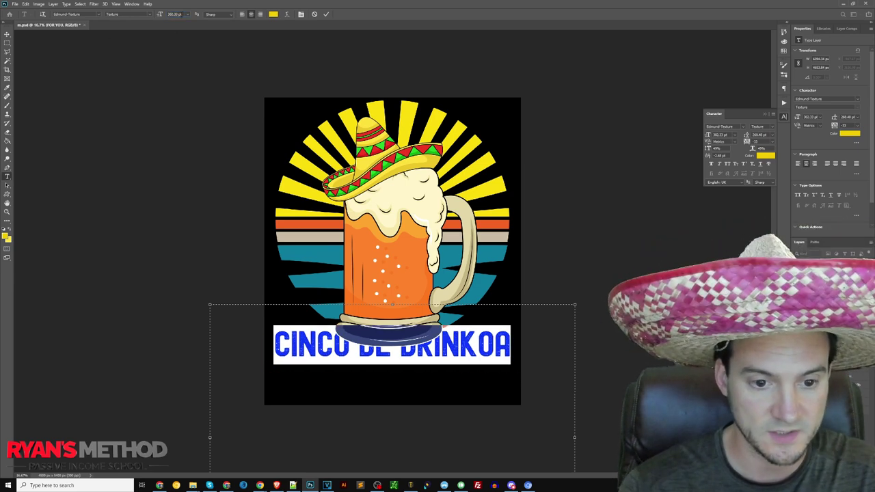
key(End)
key(BackSpace)
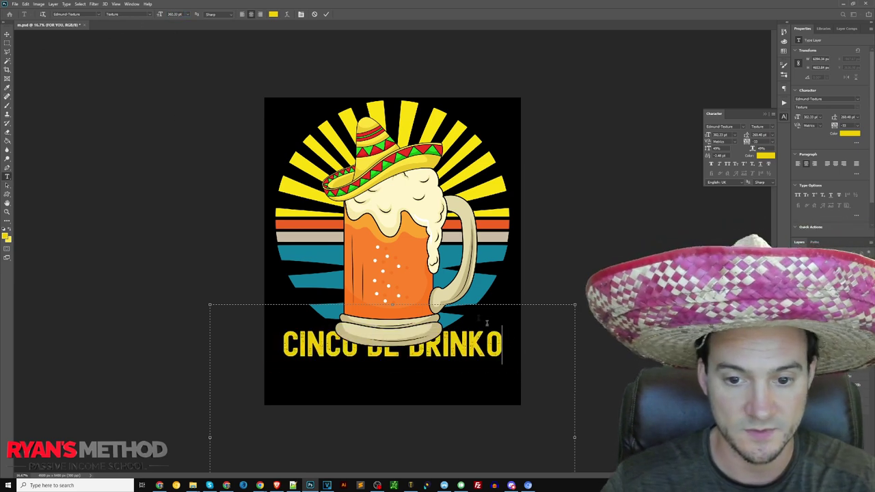
Step: Enlarge the CINCO DE DRINKO text to 352.33 pt and move it just below the beer mug
key(ctrl+a)
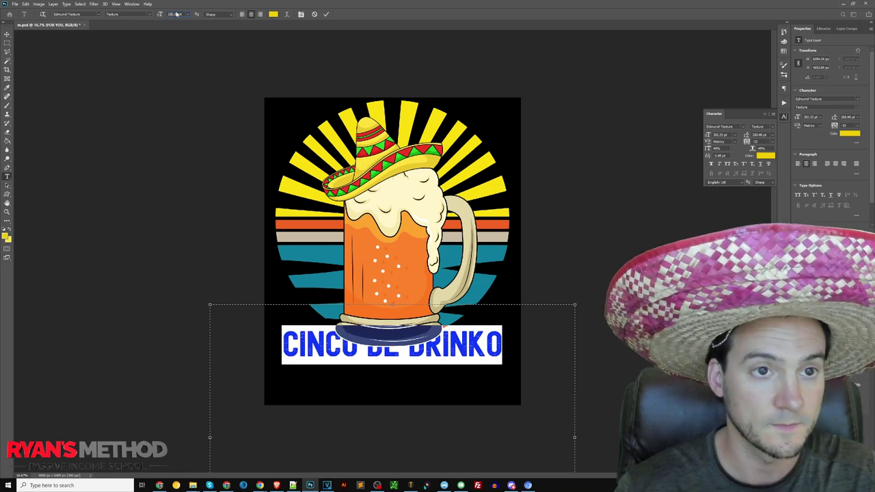
key(shift+Up)
key(shift+Up)
key(shift+Up)
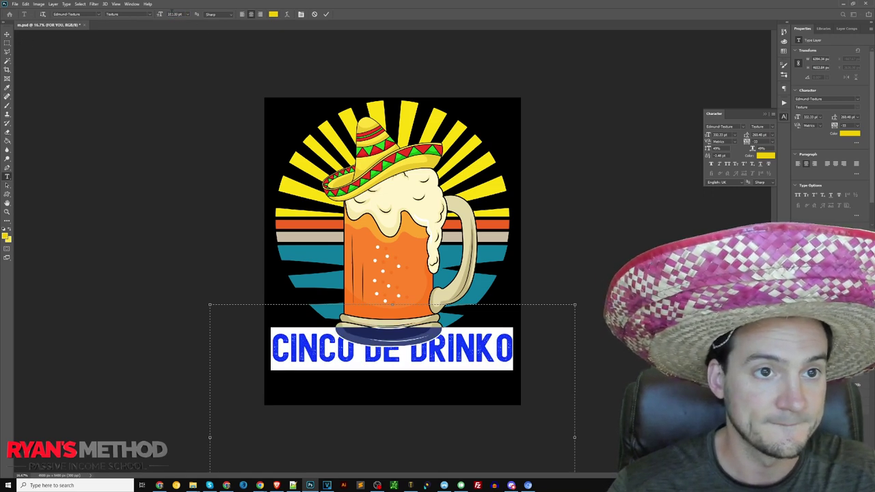
click(7, 33)
drag(435, 348, 624, 238)
Step: Set the tracking of only the final O in CINCO DE DRINKO to -63
double_click(494, 370)
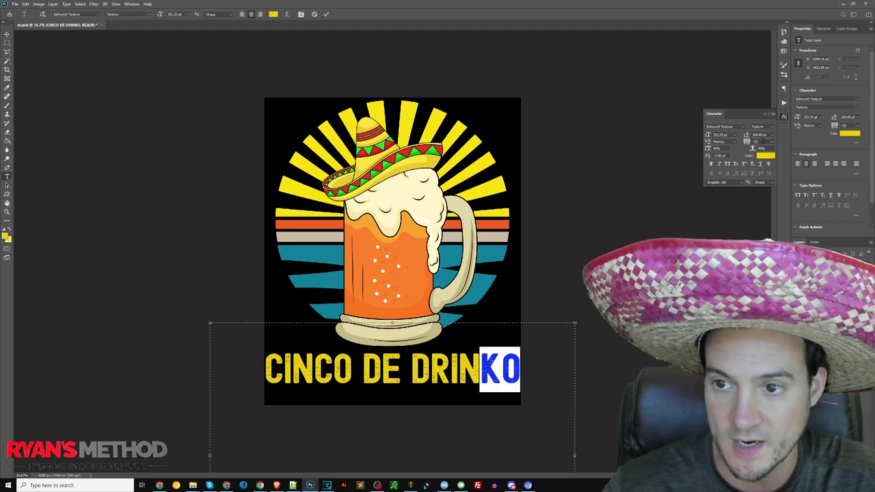
drag(547, 355, 502, 365)
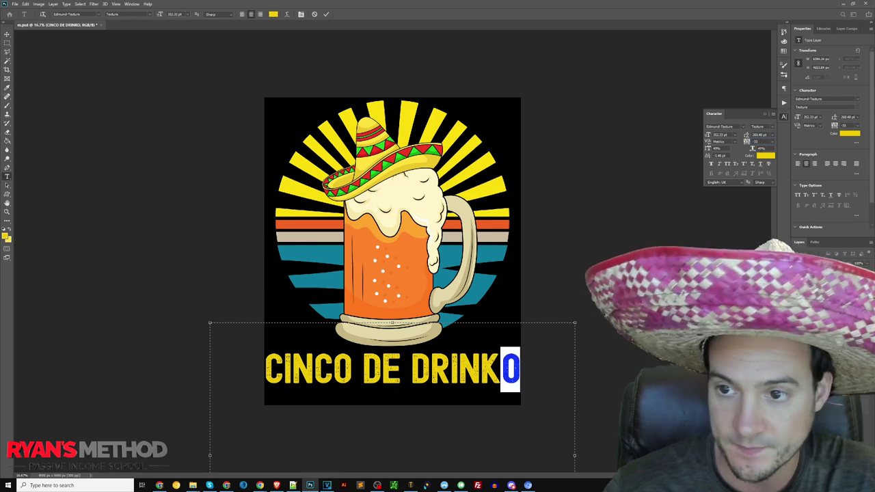
key(BackSpace)
key(BackSpace)
text(63)
key(Return)
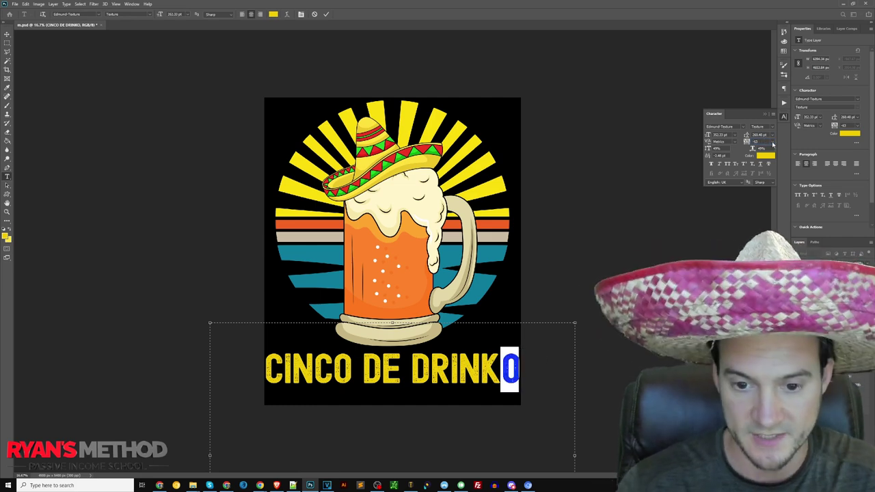
Step: Tighten the tracking of the final letters KO in CINCO DE DRINKO and re-center the text below the beer mug
click(496, 365)
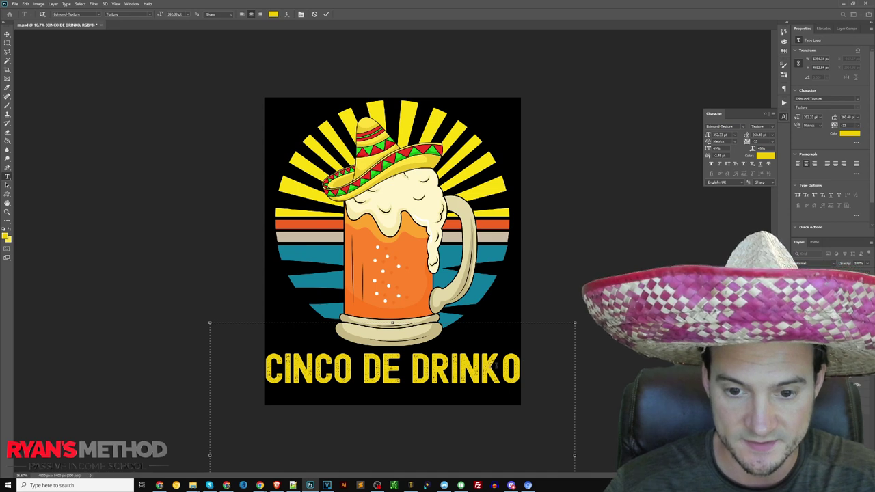
key(shift+Left)
key(shift+Left)
click(755, 142)
text(-60)
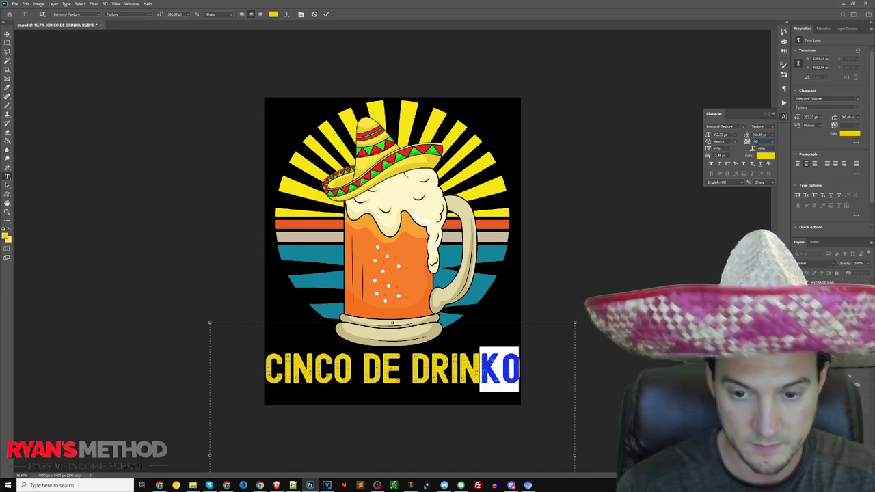
key(Return)
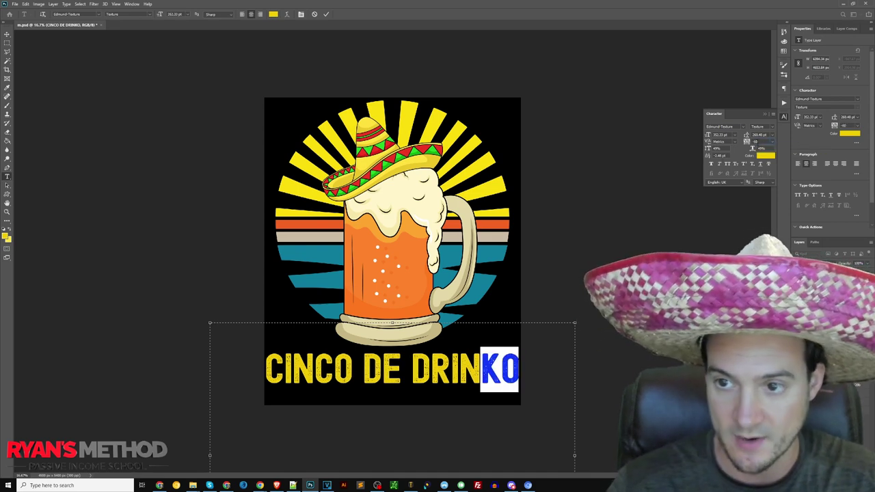
key(Return)
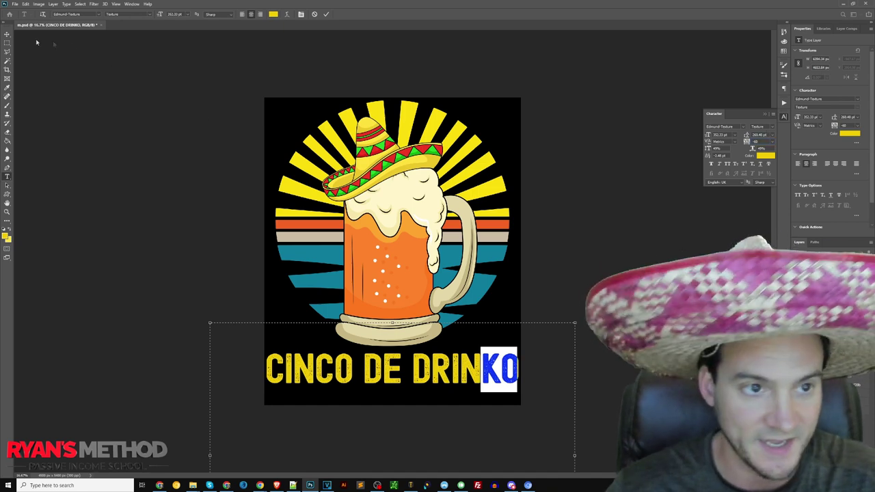
click(7, 34)
drag(457, 366, 465, 352)
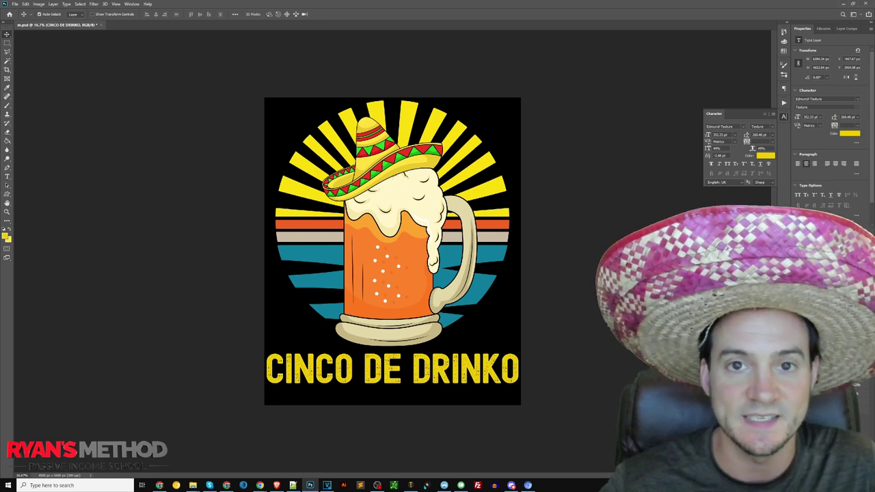
Step: Switch to the Merch by Amazon research page in Chrome and search the Trend Finder for funny beer
click(264, 483)
click(361, 453)
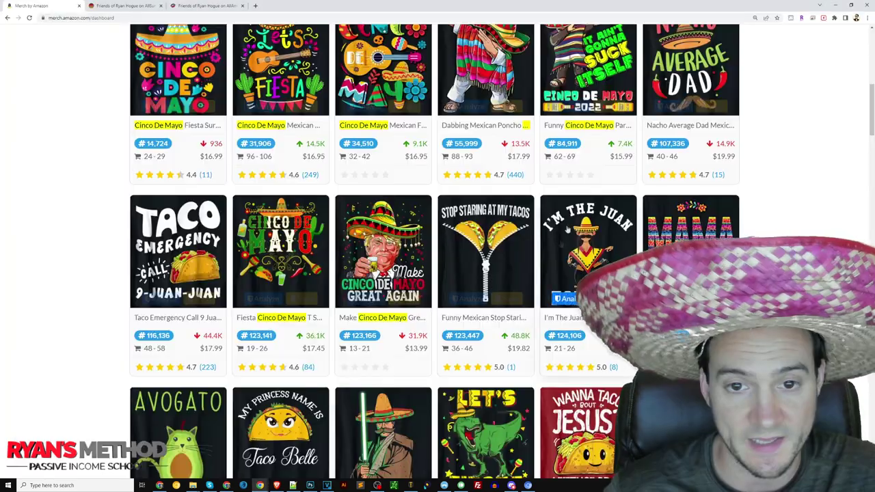
scroll(503, 251, up, 10)
triple_click(330, 238)
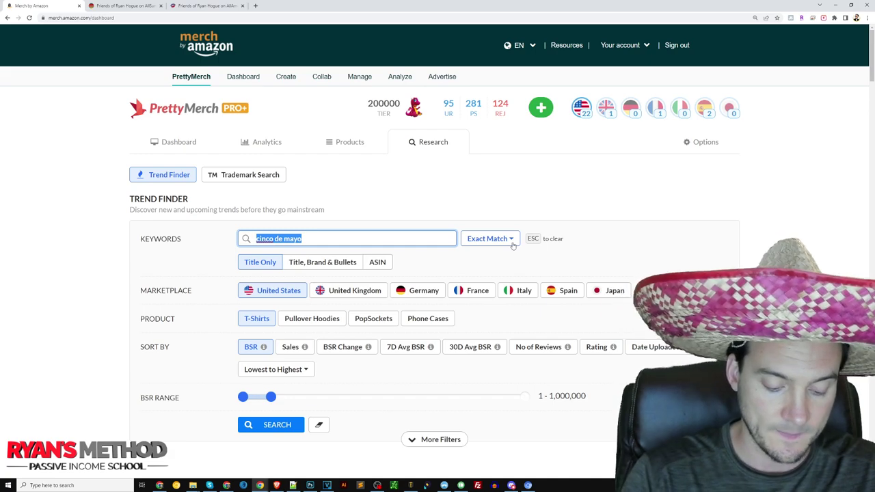
text(funny beer)
key(Return)
Step: Show the funny beer results as a thumbnail grid and look over the best-ranked shirts
scroll(578, 232, down, 6)
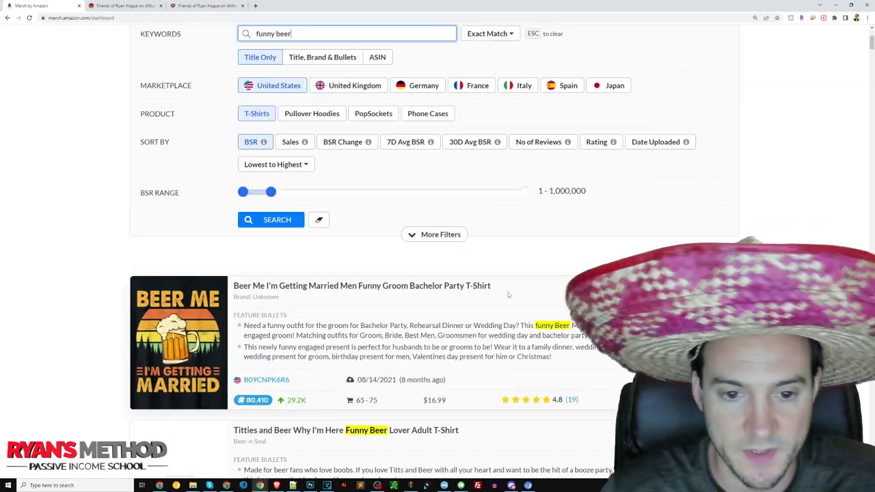
scroll(508, 296, up, 1)
click(686, 87)
scroll(374, 236, up, 3)
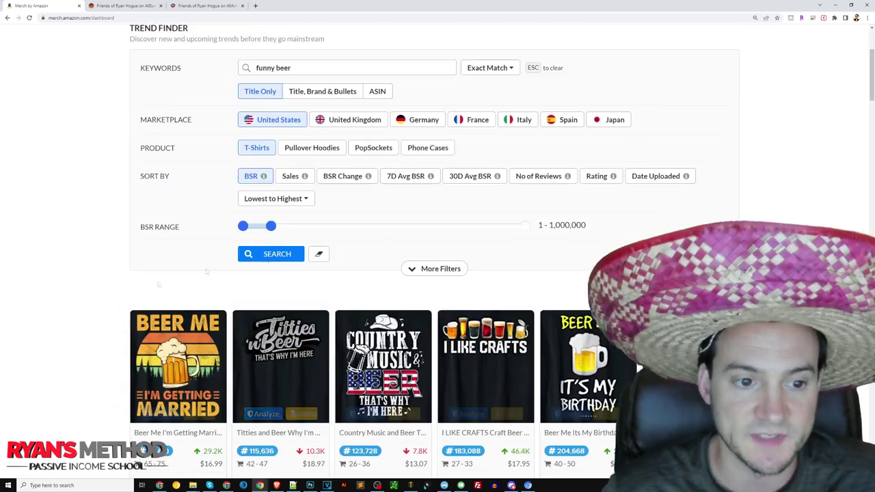
scroll(383, 219, down, 3)
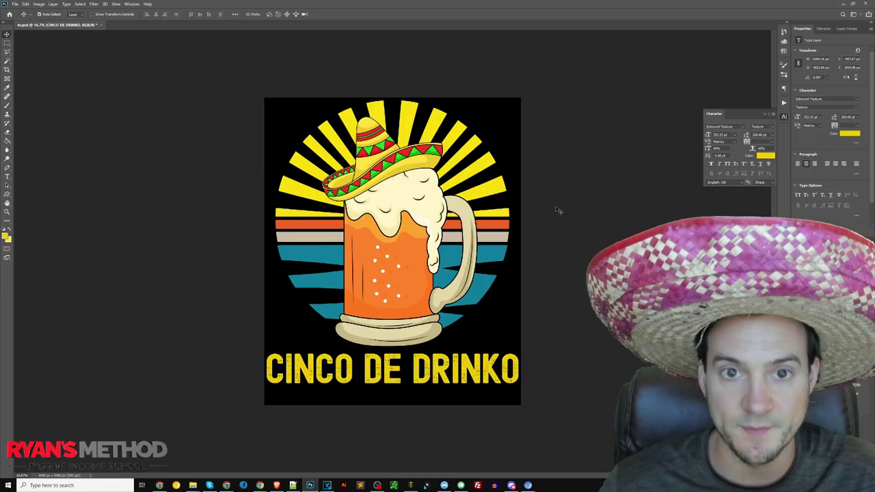
Step: Back in Photoshop, scale the sunray beer mug graphic down to about 3650 px wide, leaving room above it for text
click(404, 184)
key(ctrl+t)
drag(401, 75, 403, 92)
key(Return)
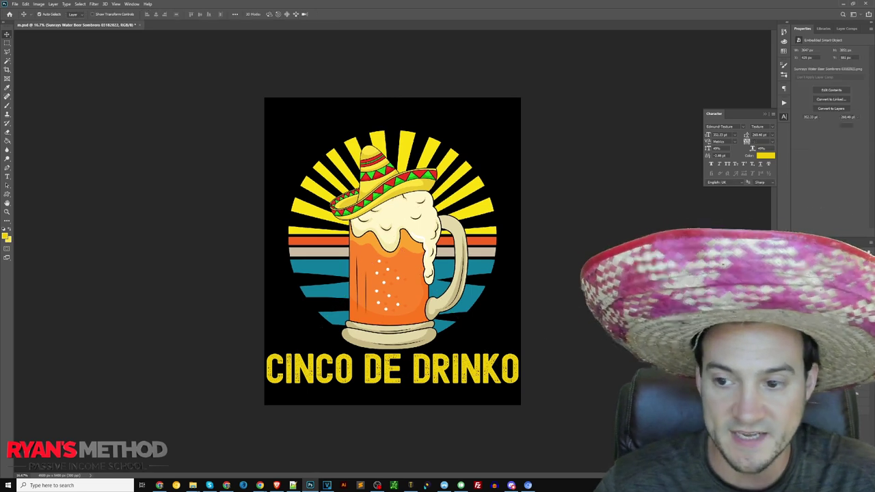
Step: Duplicate the CINCO DE DRINKO text layer within the same document and move the copy straight up above the graphic
click(843, 375)
right_click(842, 375)
click(811, 46)
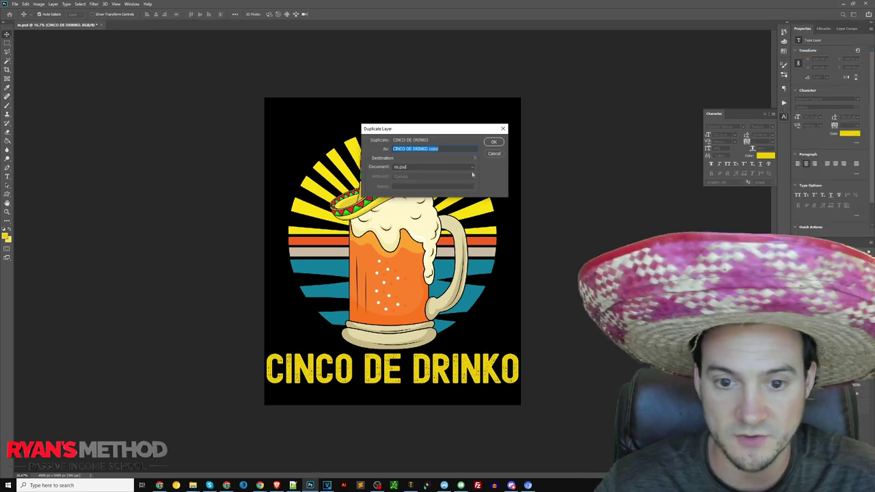
key(Return)
drag(448, 359, 445, 103)
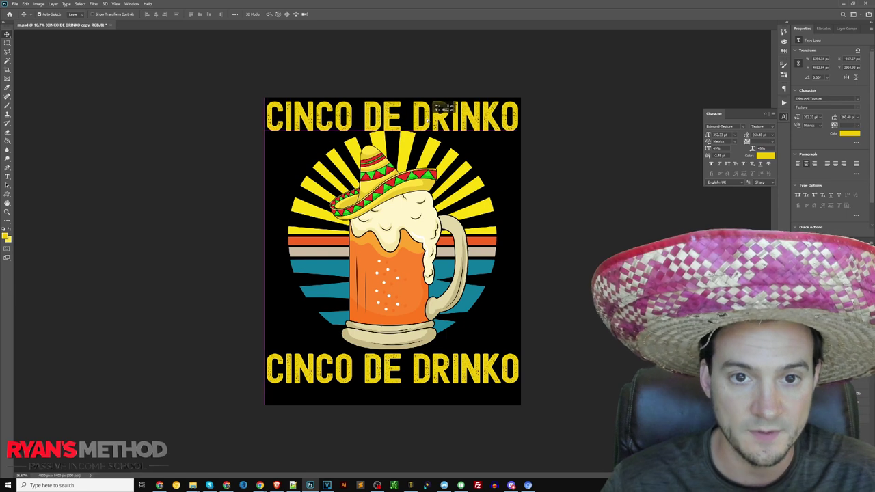
Step: Replace the upper copy of the slogan text with BORN ON
double_click(445, 104)
text(BRO)
key(BackSpace)
text(ORN)
double_click(418, 122)
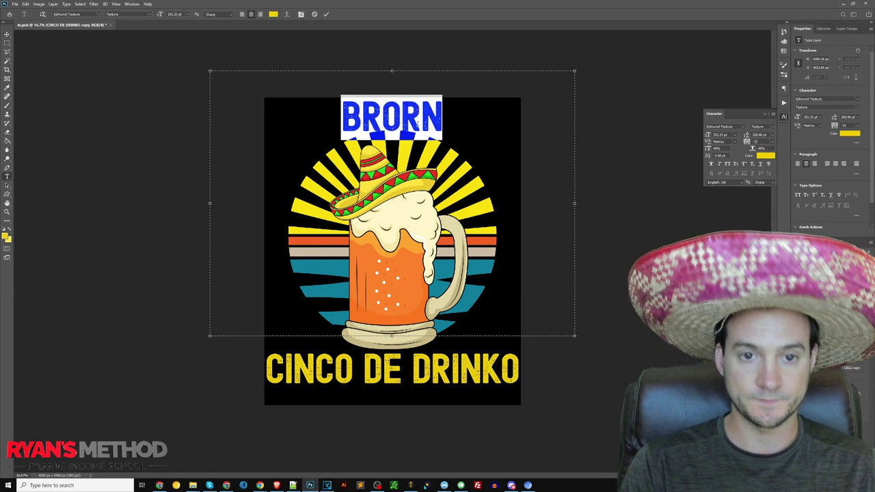
text(BORN ON)
Step: Move CINCO DE DRINKO down near the canvas's lower edge and shift the beer mug graphic slightly down between the two text lines
click(6, 34)
drag(414, 372, 418, 386)
drag(408, 294, 408, 300)
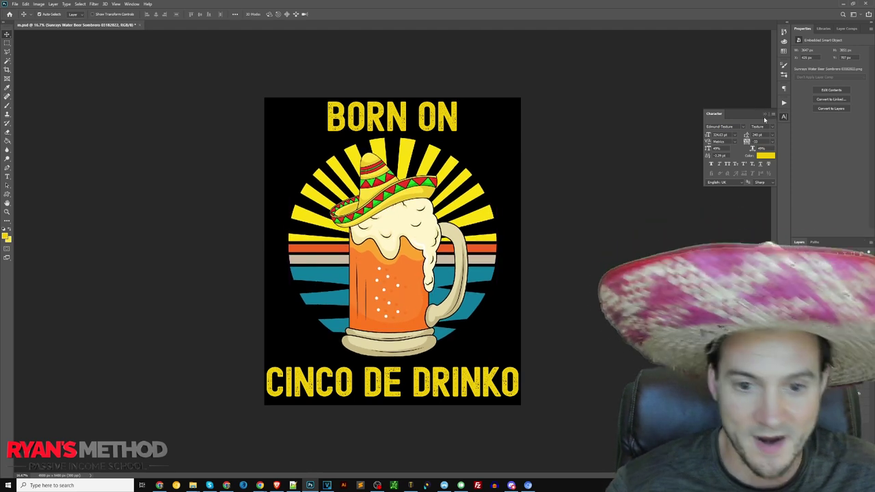
click(765, 116)
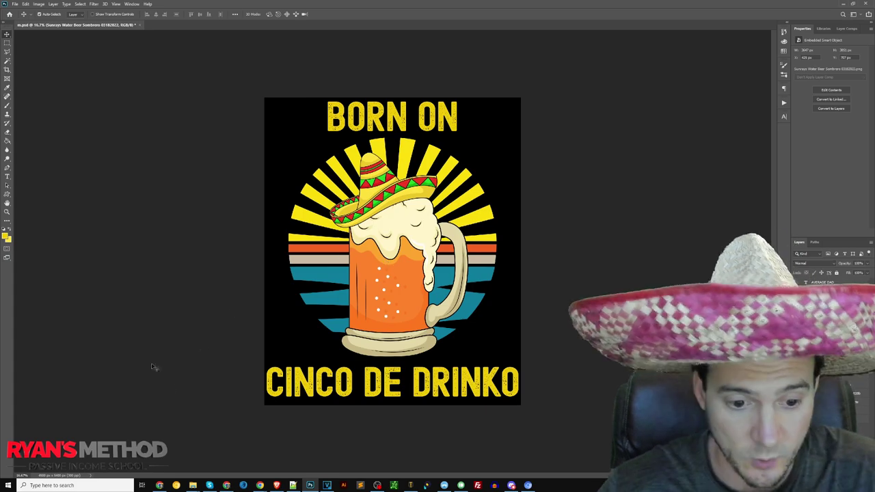
Step: Return to the funny beer results in Chrome and browse further bestselling shirts for slogan ideas
mouse_move(260, 485)
click(210, 453)
scroll(557, 242, down, 3)
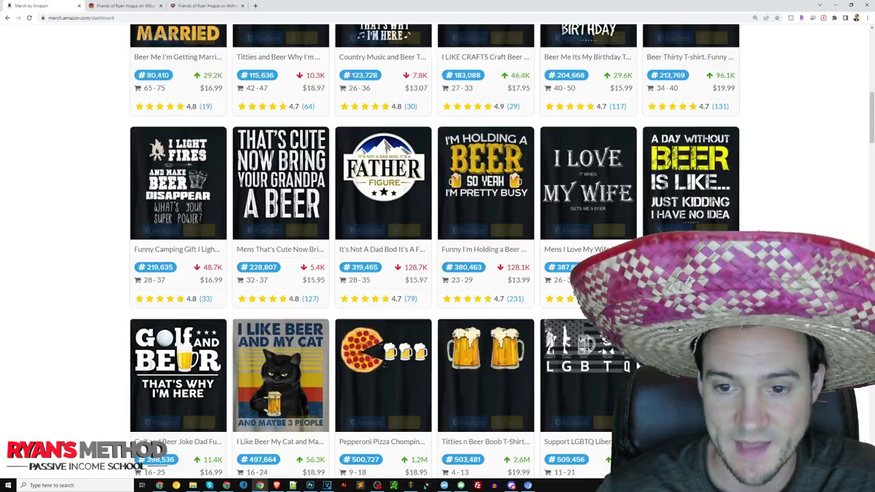
scroll(435, 253, down, 1)
scroll(767, 167, down, 4)
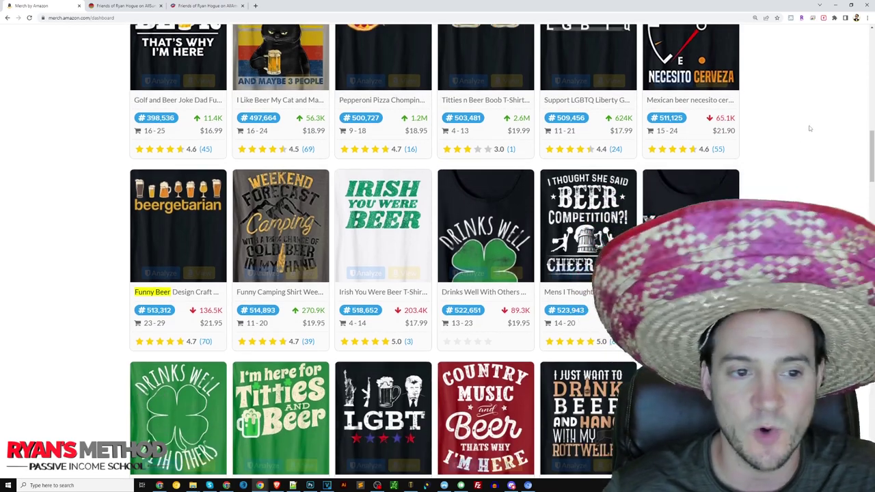
click(310, 485)
key(alt+Tab)
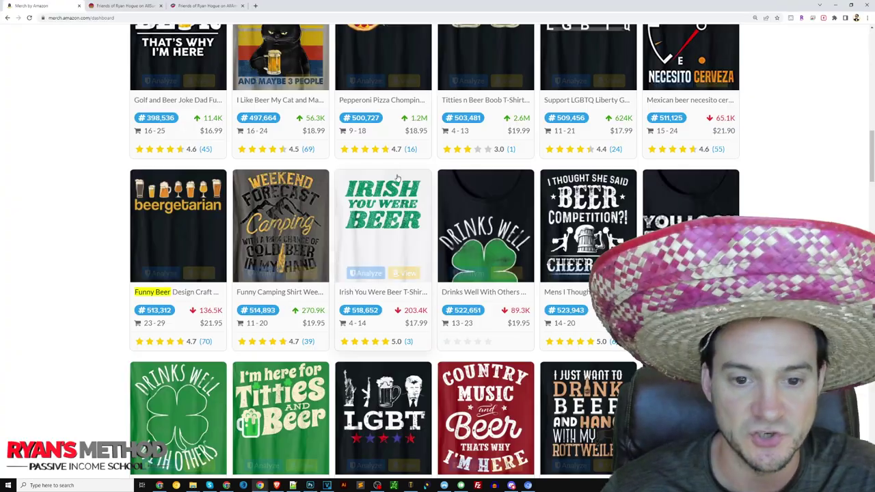
scroll(535, 183, down, 2)
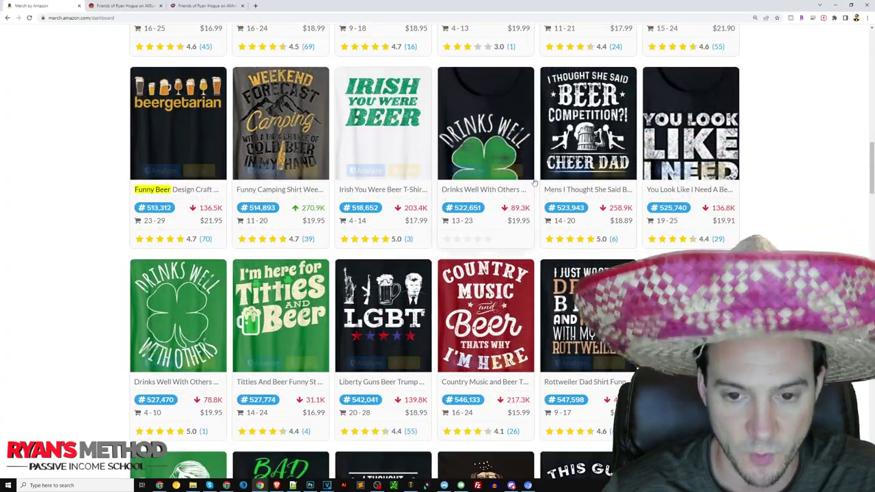
scroll(535, 184, down, 3)
scroll(536, 183, down, 2)
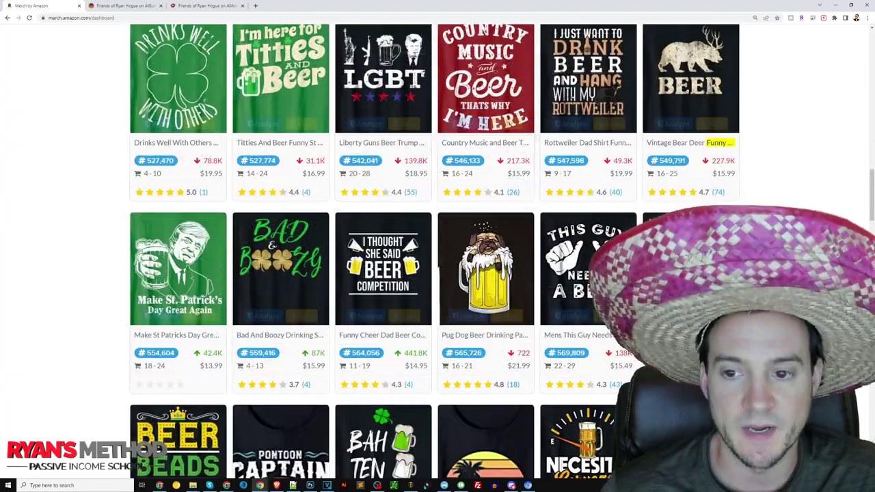
scroll(178, 274, up, 10)
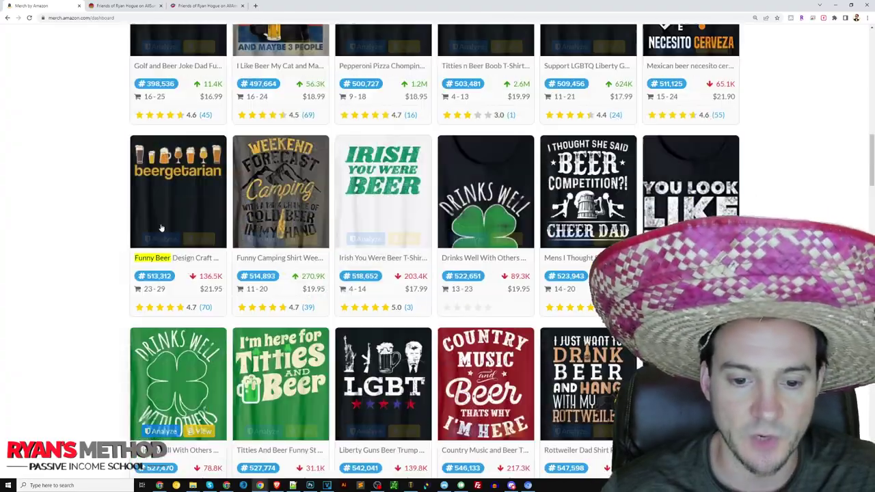
key(alt+Tab)
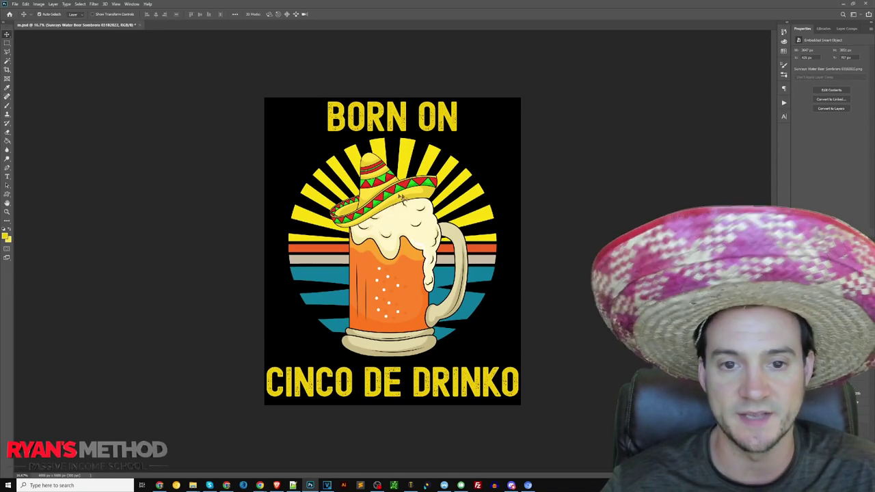
Step: Hide the beer mug graphic and the CINCO DE DRINKO text in the Photoshop design
key(ctrl+)
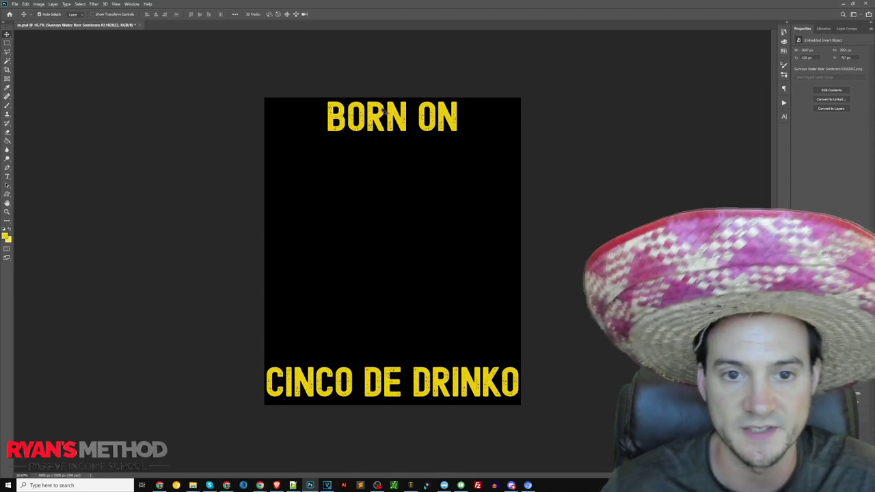
click(416, 376)
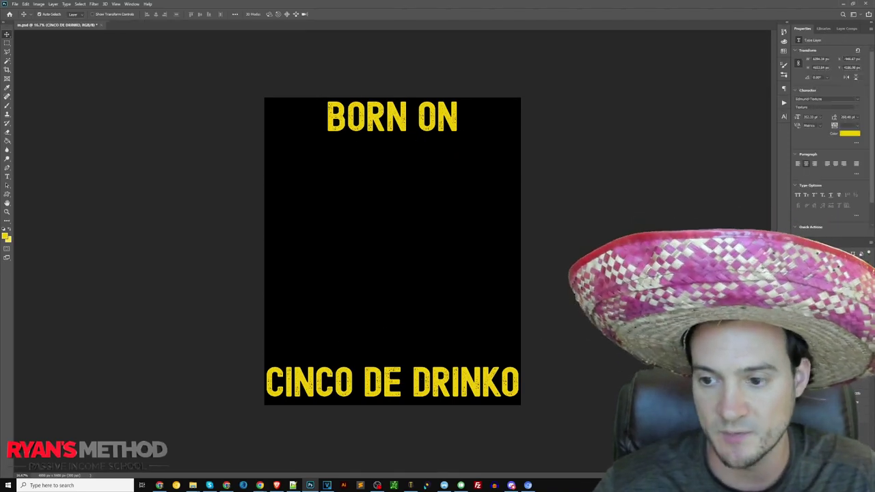
key(ctrl+)
Step: Replace the BORN ON text with CERVEZA POR FAVOR on two lines
click(394, 115)
double_click(396, 116)
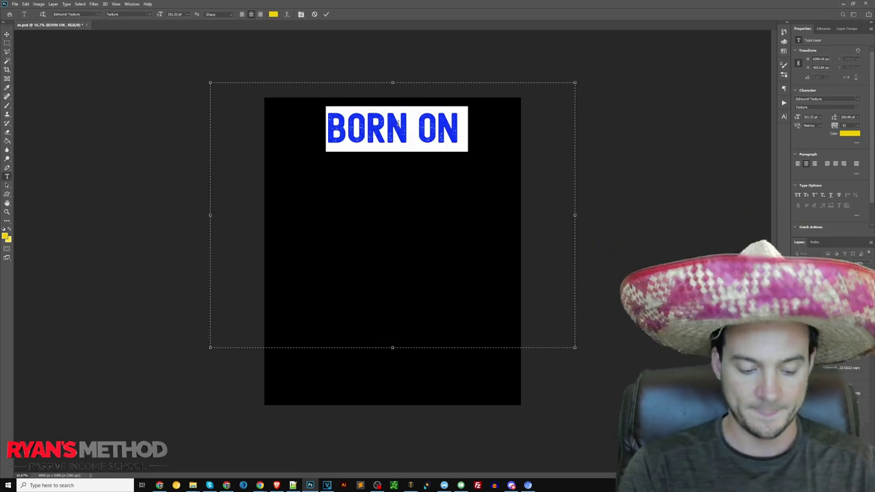
text(CERVEZA)
key(Return)
text(POR FA)
Step: Set the font size of the whole CERVEZA POR FAVOR text to 492.33 pt
key(ctrl+a)
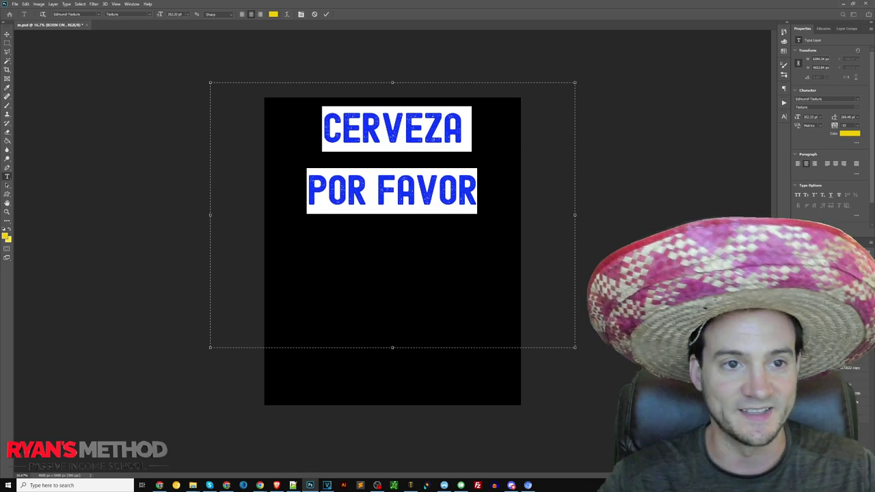
text(4)
key(Return)
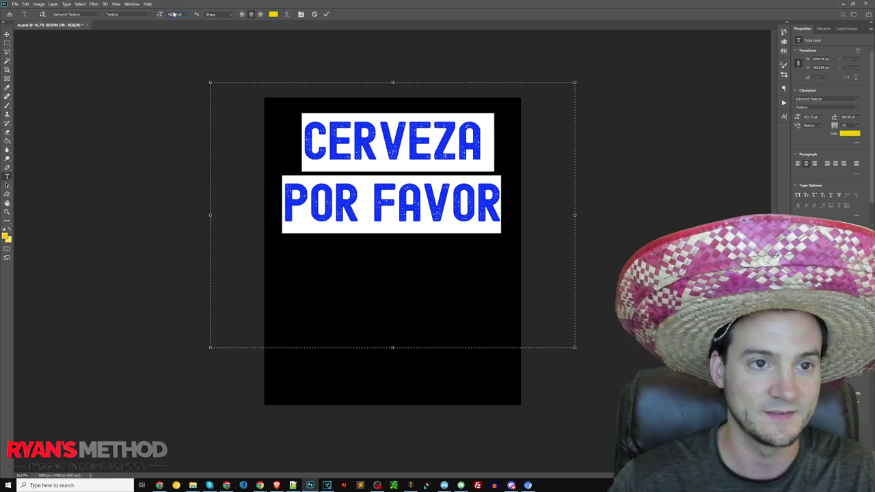
key(shift+Up)
key(shift+Up)
key(shift+Up)
key(shift+Up)
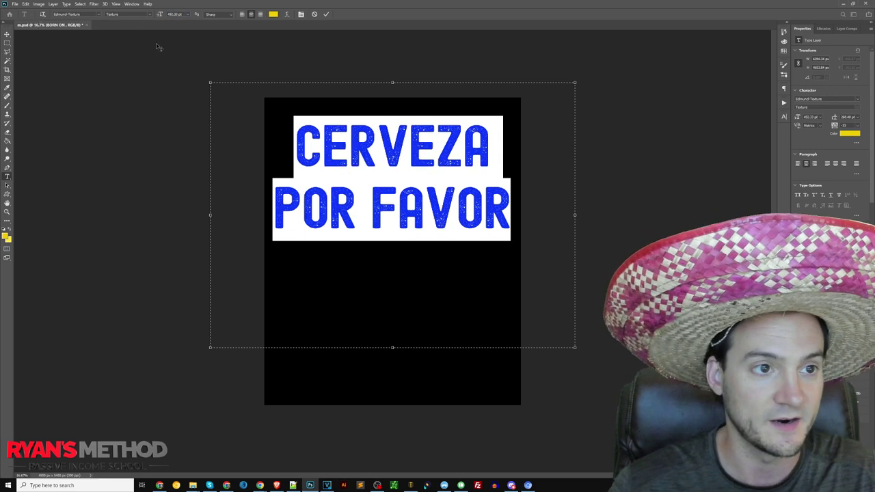
Step: Change the CERVEZA POR FAVOR text color to white and move it slightly up on the canvas
click(6, 236)
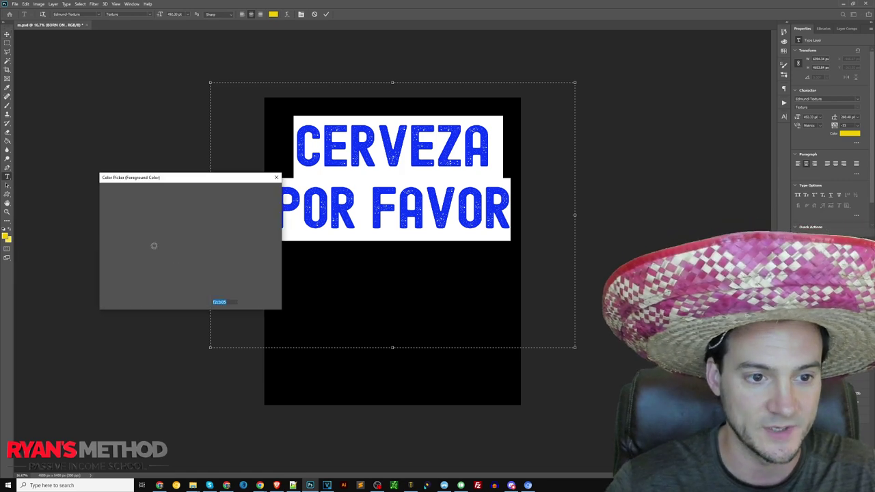
key(Return)
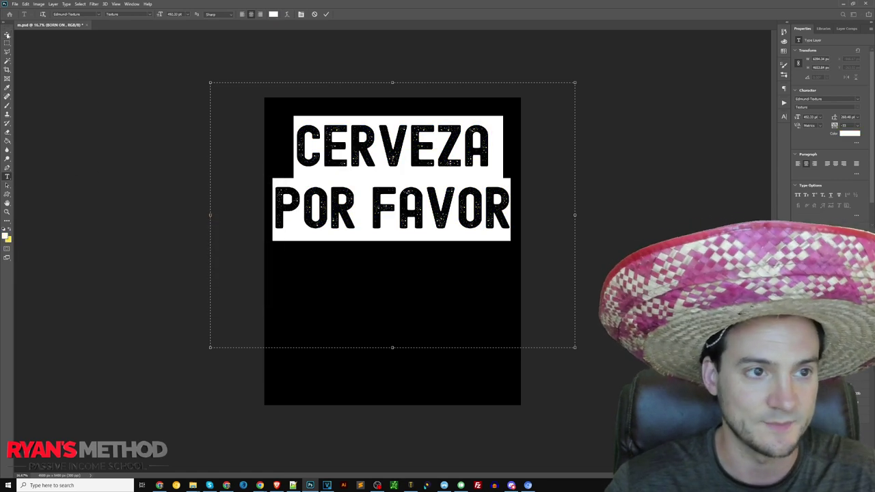
key(ctrl+Return)
drag(417, 150, 417, 142)
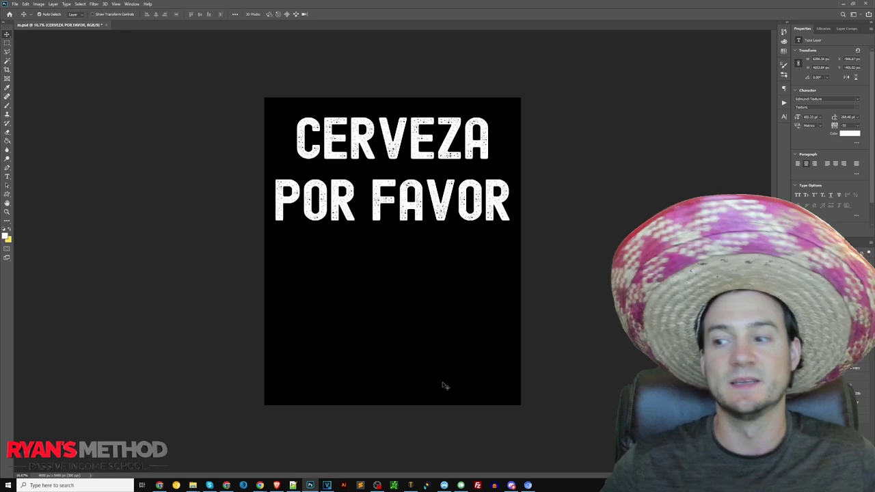